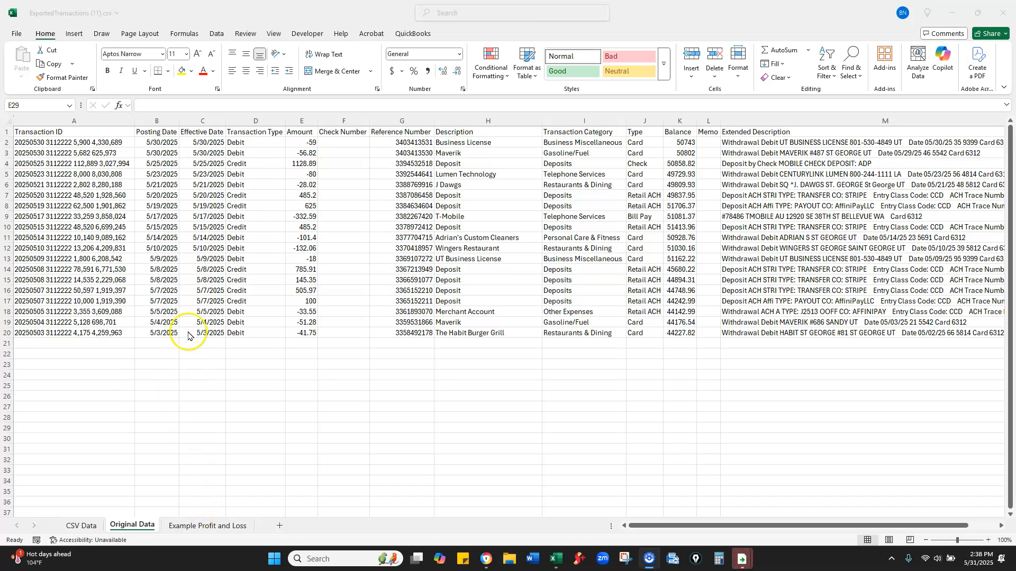
View the Example Profit and Loss sheet and return to the Original Data sheet
click(198, 526)
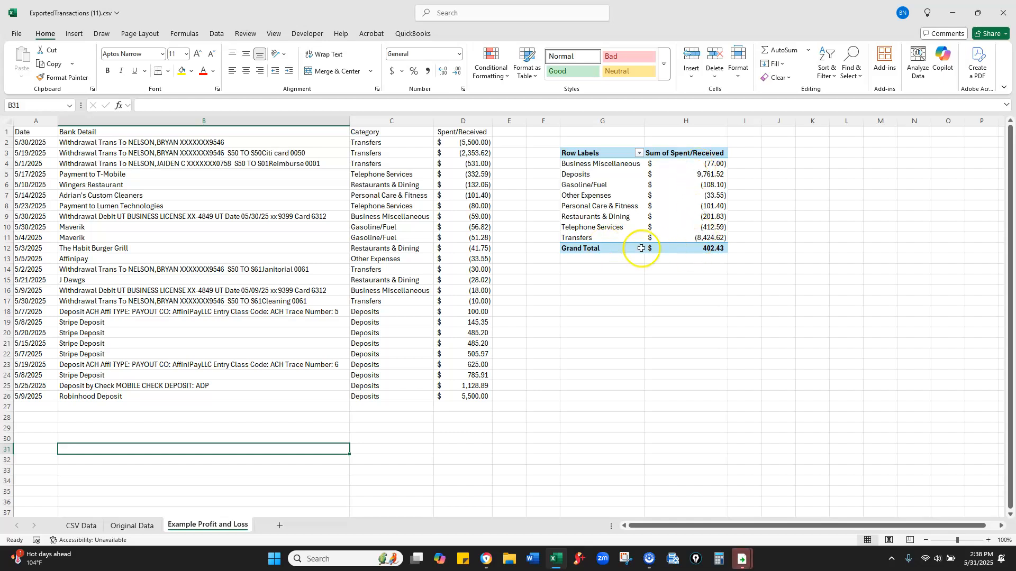
click(127, 526)
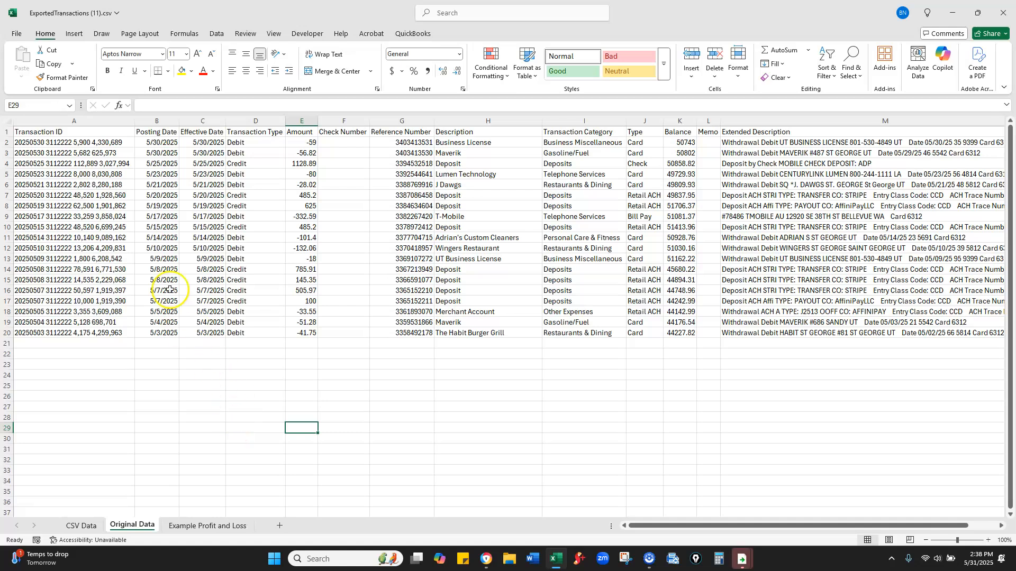
Delete the Transaction ID and Effective Date columns from the Original Data sheet
click(77, 136)
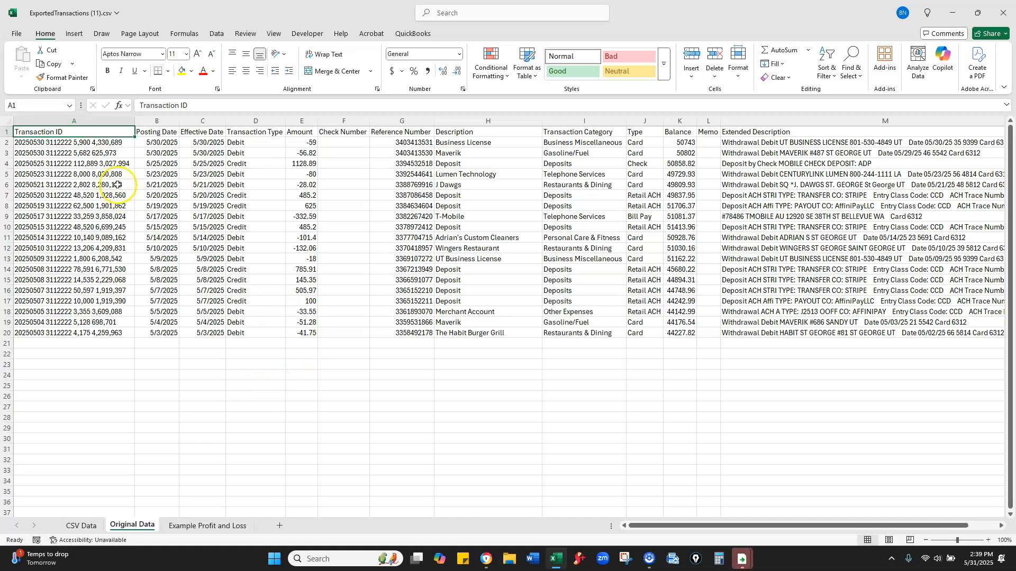
click(80, 117)
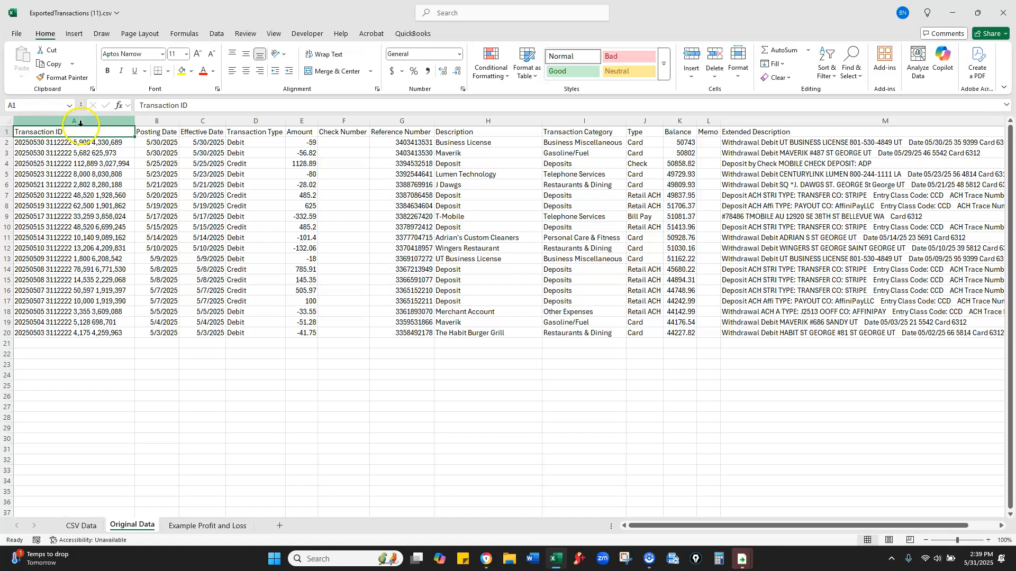
right_click(80, 123)
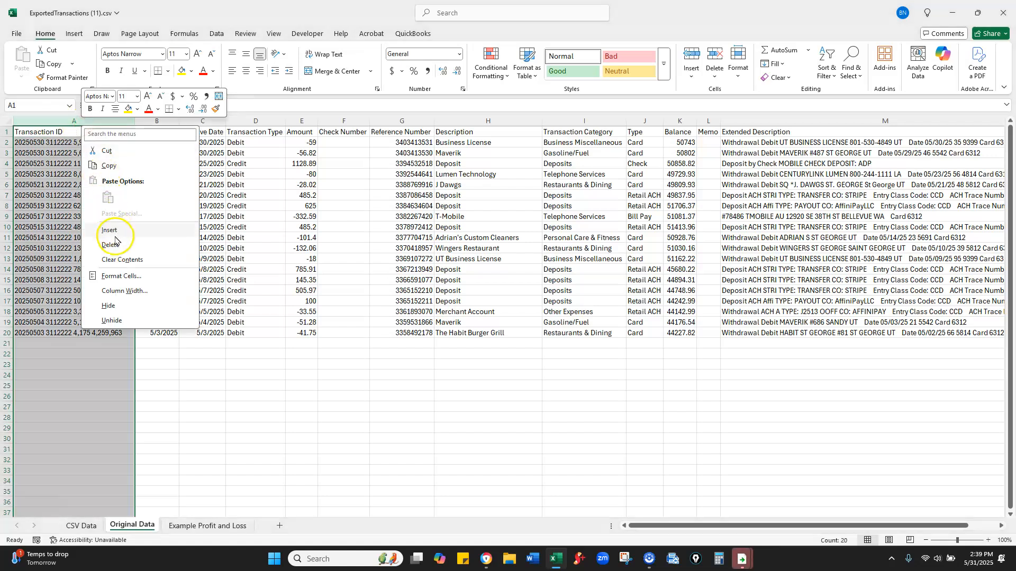
click(112, 245)
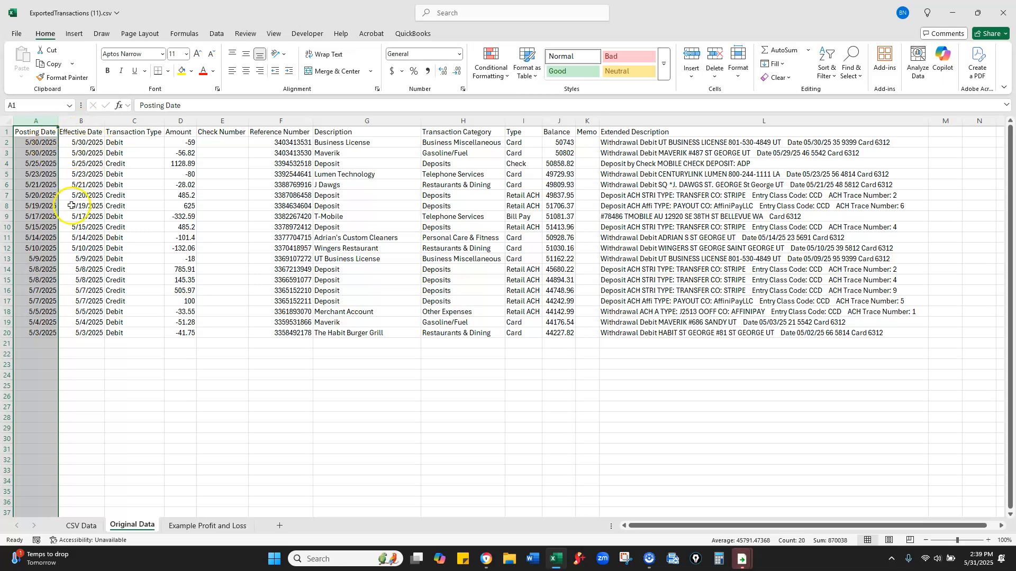
click(83, 123)
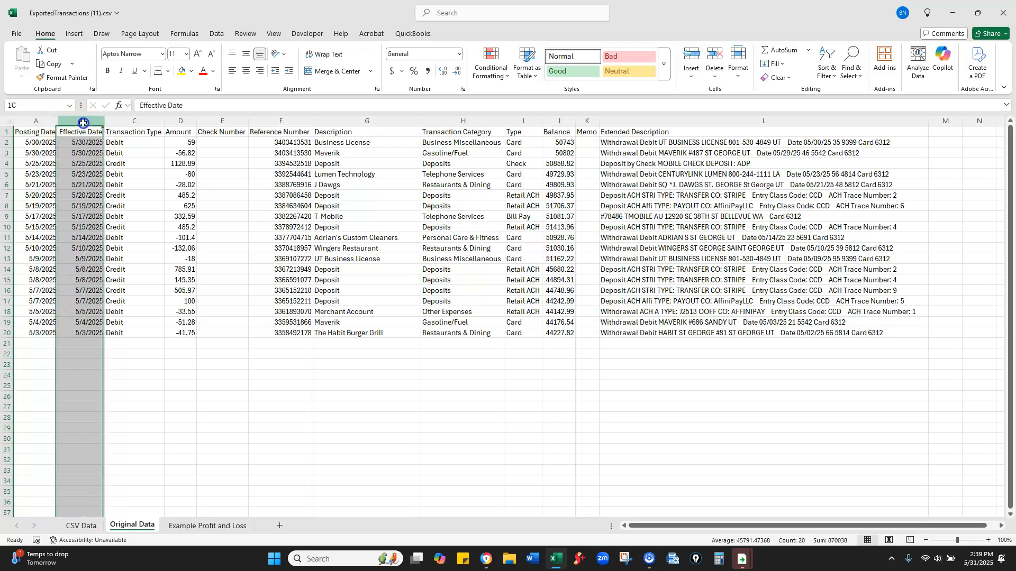
right_click(84, 125)
click(112, 242)
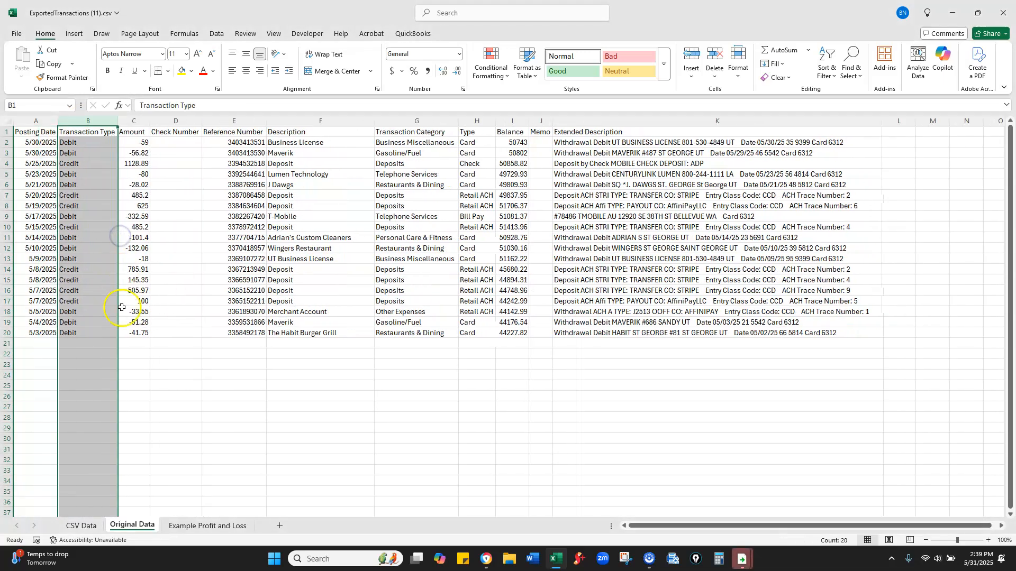
Delete the Transaction Type column from the transaction data
click(105, 140)
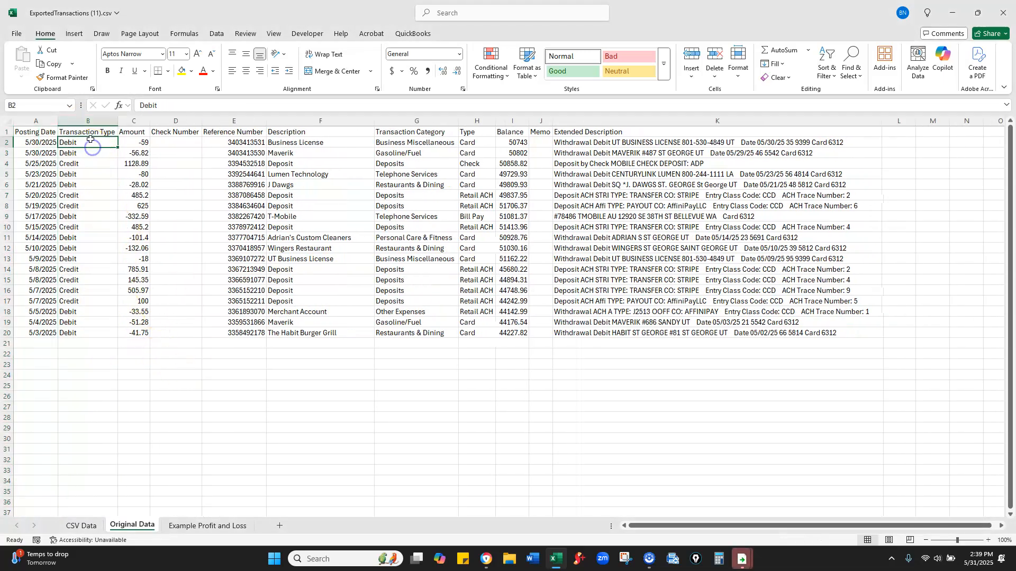
click(88, 141)
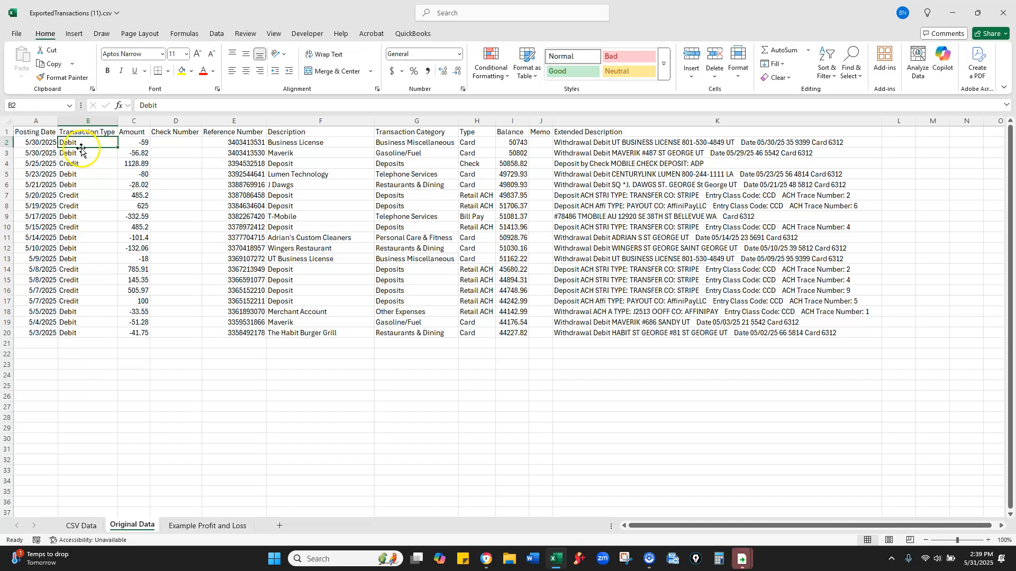
right_click(90, 123)
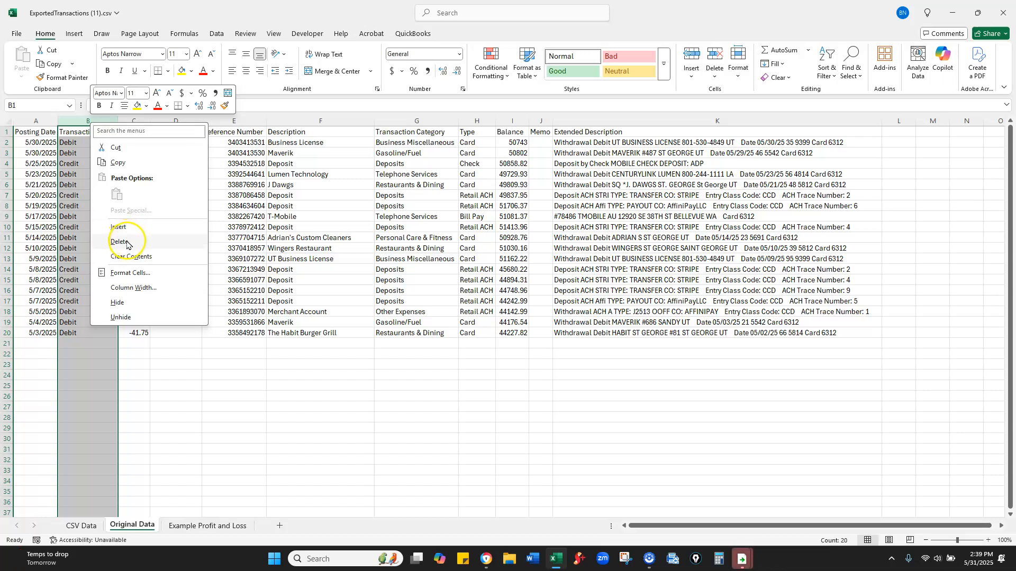
click(127, 242)
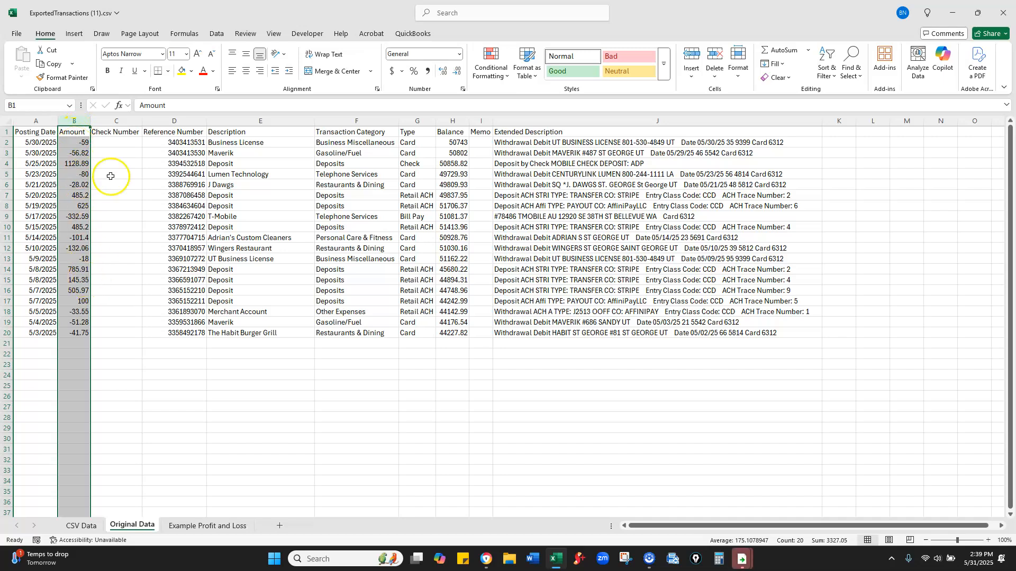
Delete the Check Number and Reference Number columns from the transaction data
click(119, 122)
right_click(119, 121)
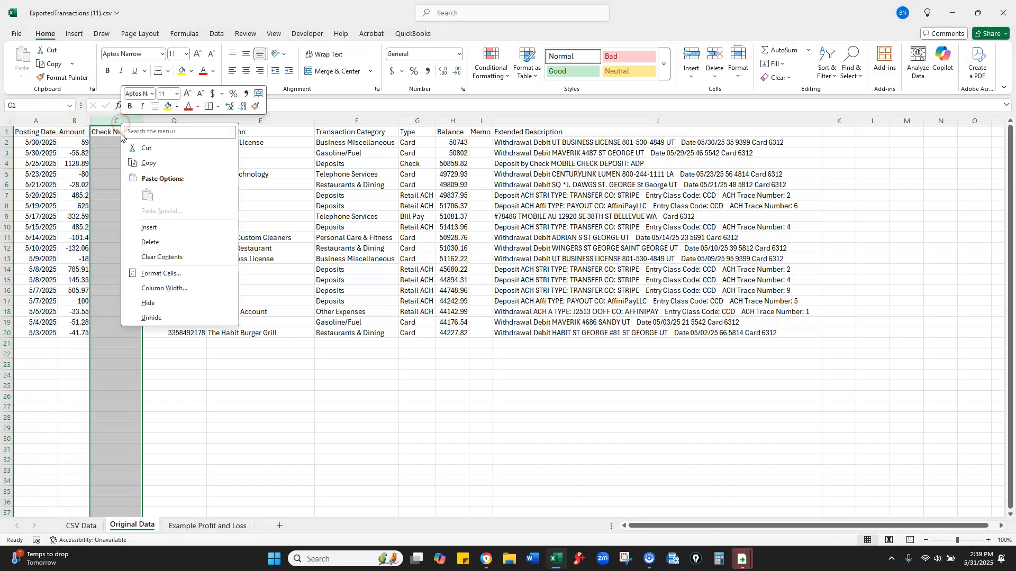
click(157, 244)
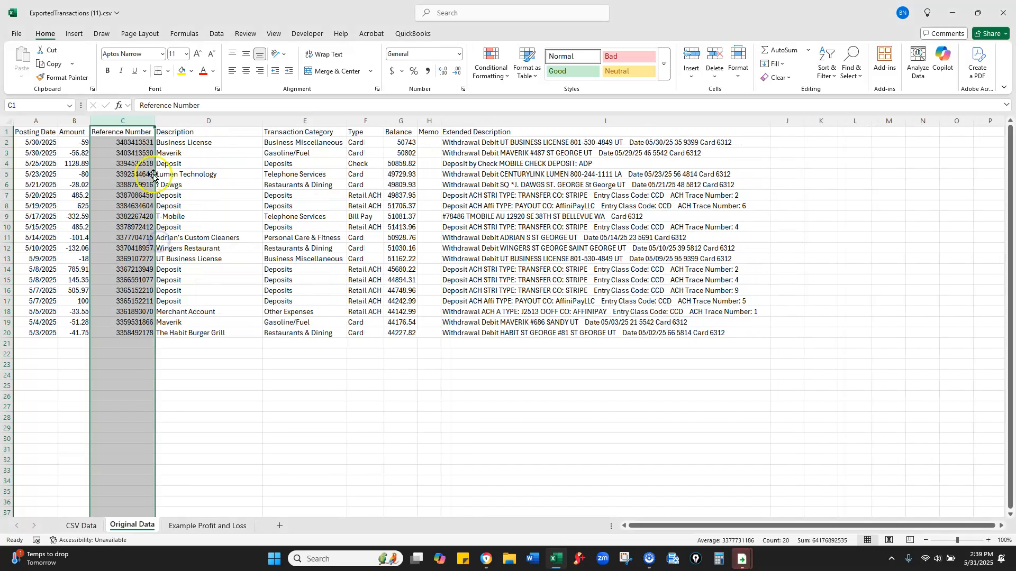
right_click(137, 123)
click(165, 240)
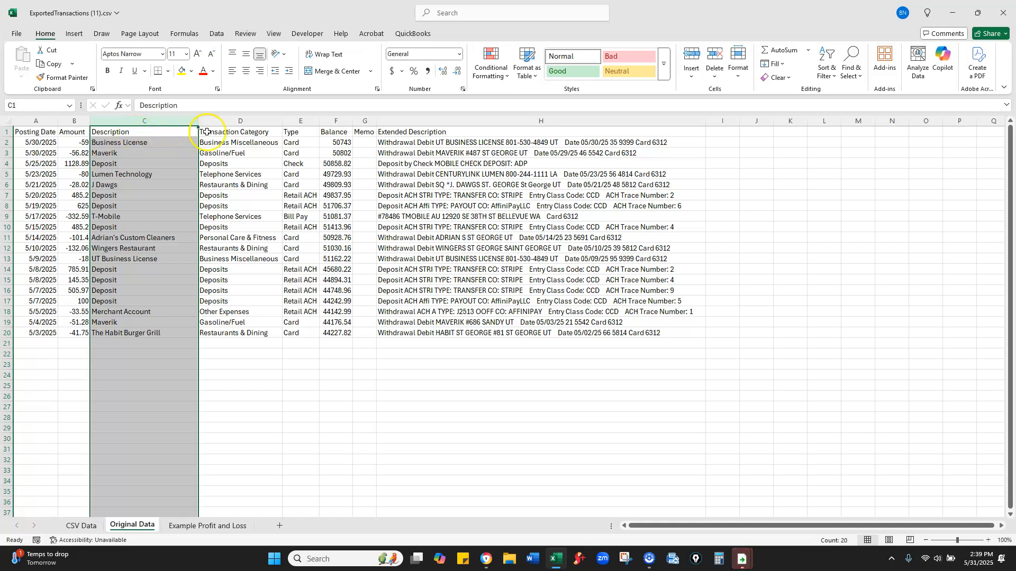
Delete the Type and Balance columns from the transaction data
click(294, 122)
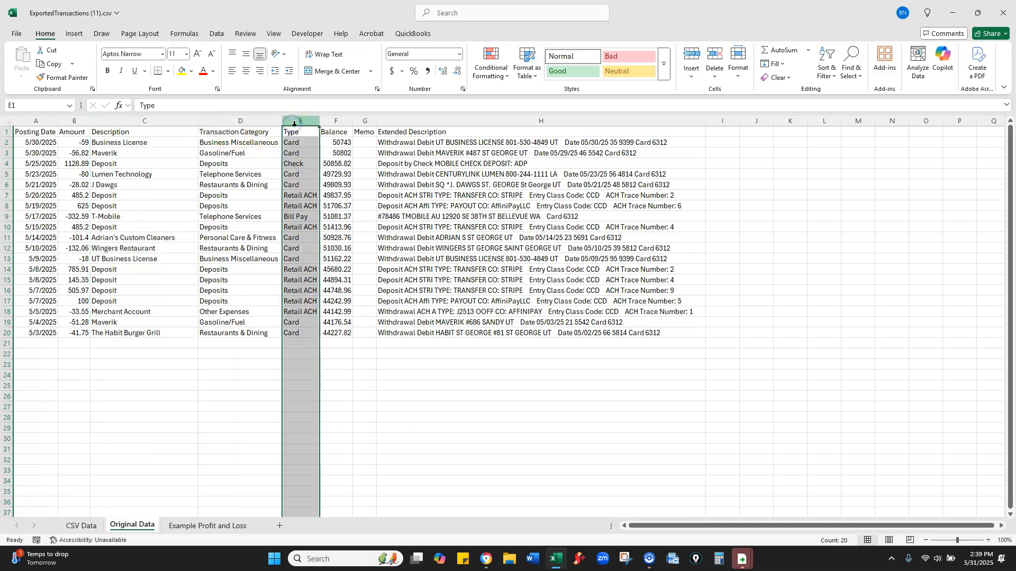
right_click(295, 123)
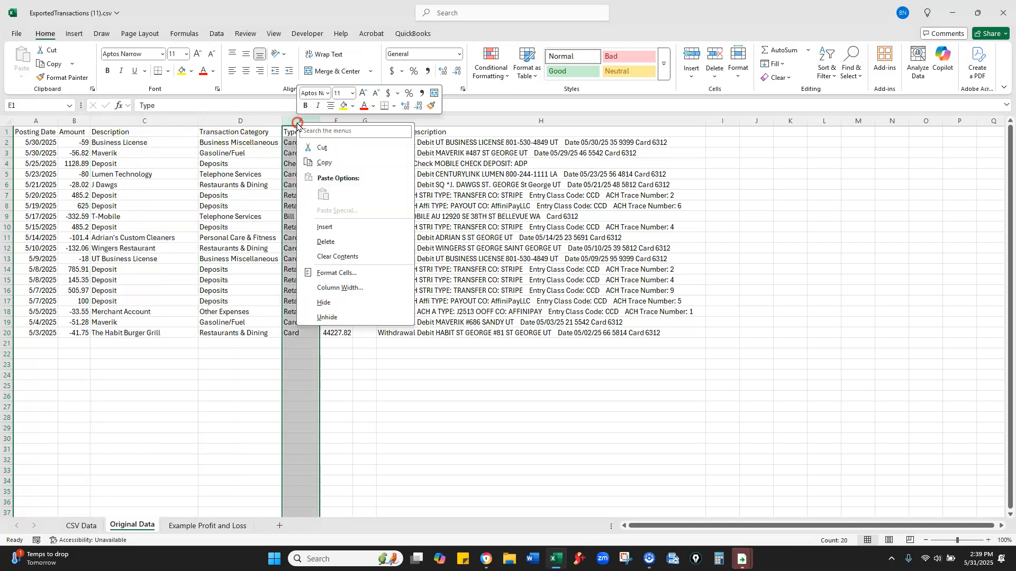
click(323, 241)
click(300, 121)
right_click(299, 120)
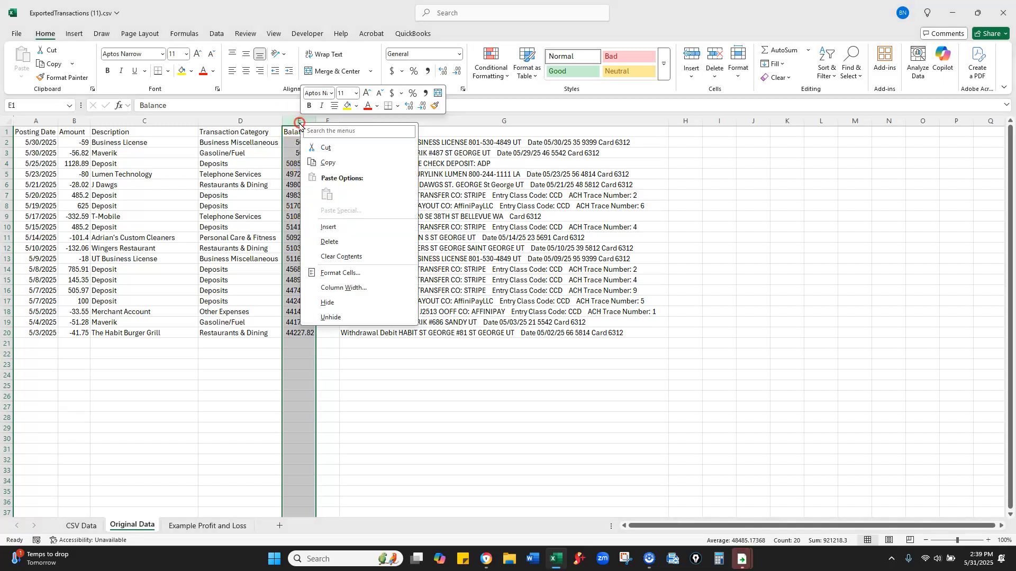
click(324, 237)
click(417, 409)
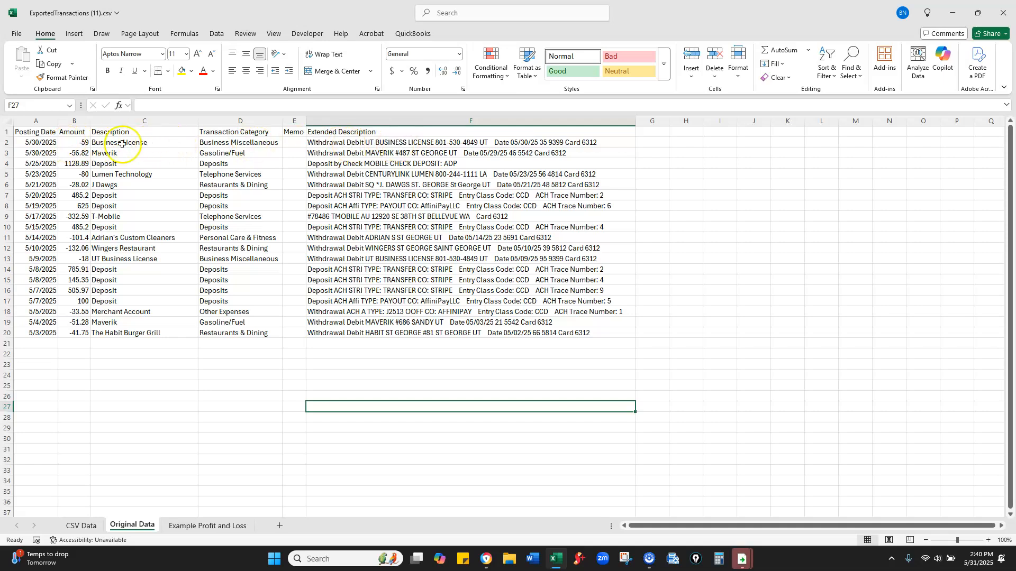
Delete the Extended Description and Memo columns from the transaction data
right_click(353, 121)
click(382, 241)
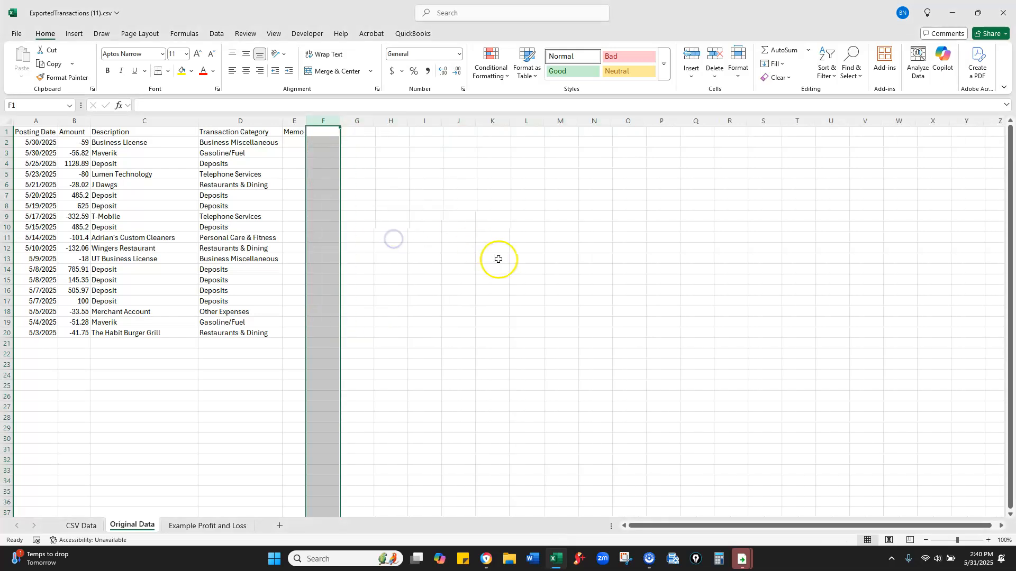
click(498, 259)
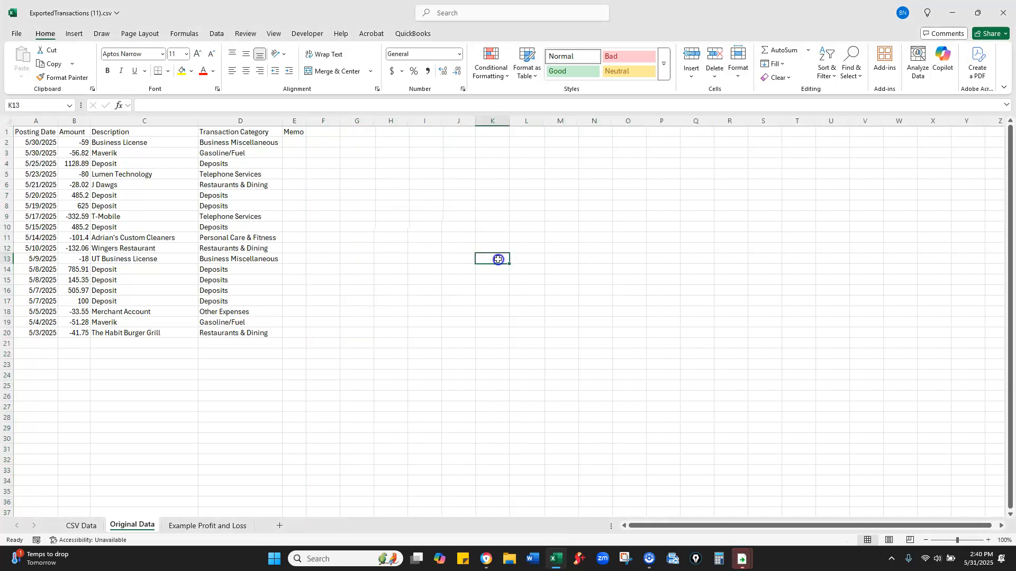
click(299, 121)
right_click(299, 120)
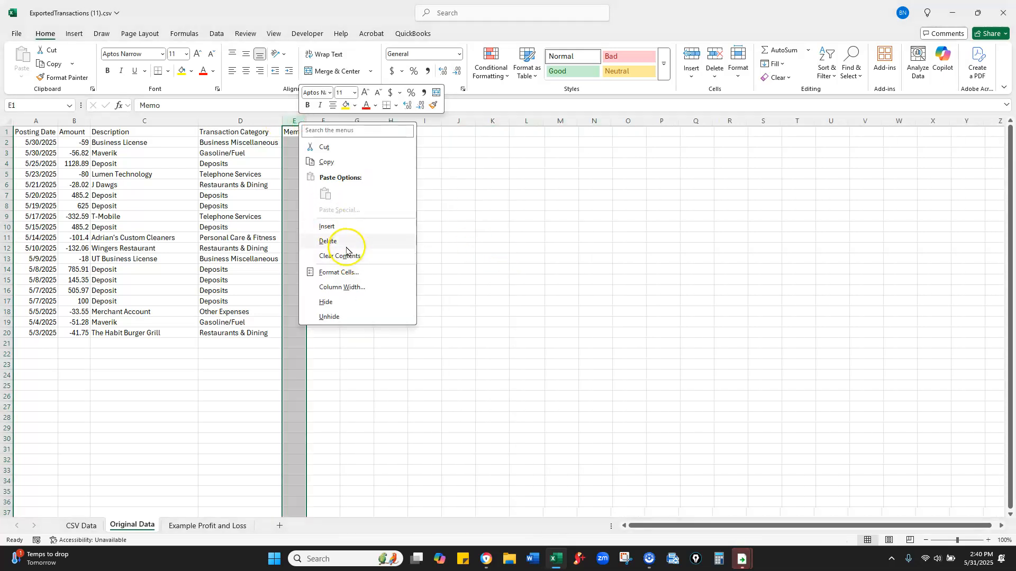
click(346, 246)
click(465, 247)
click(24, 134)
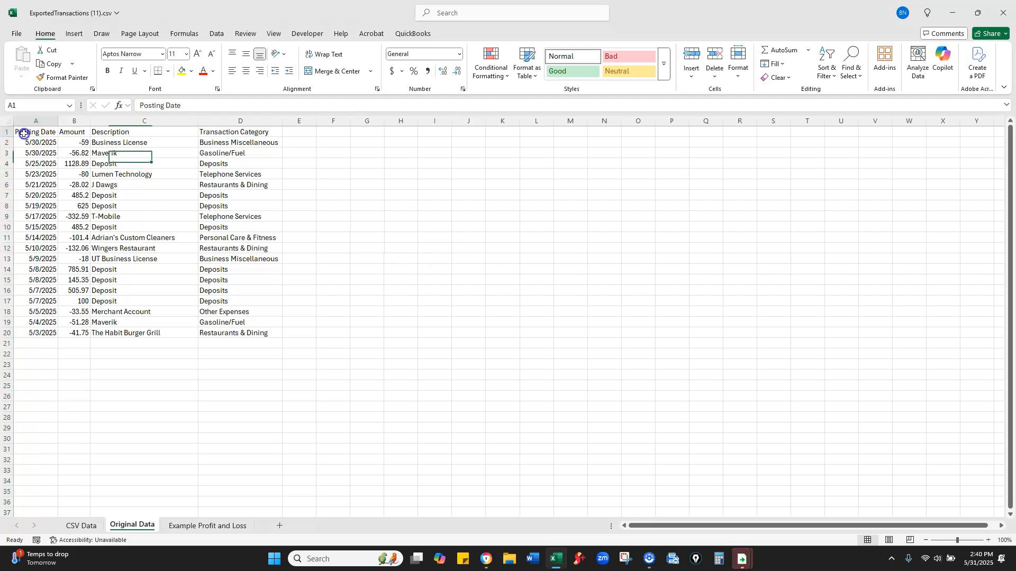
click(74, 132)
click(130, 132)
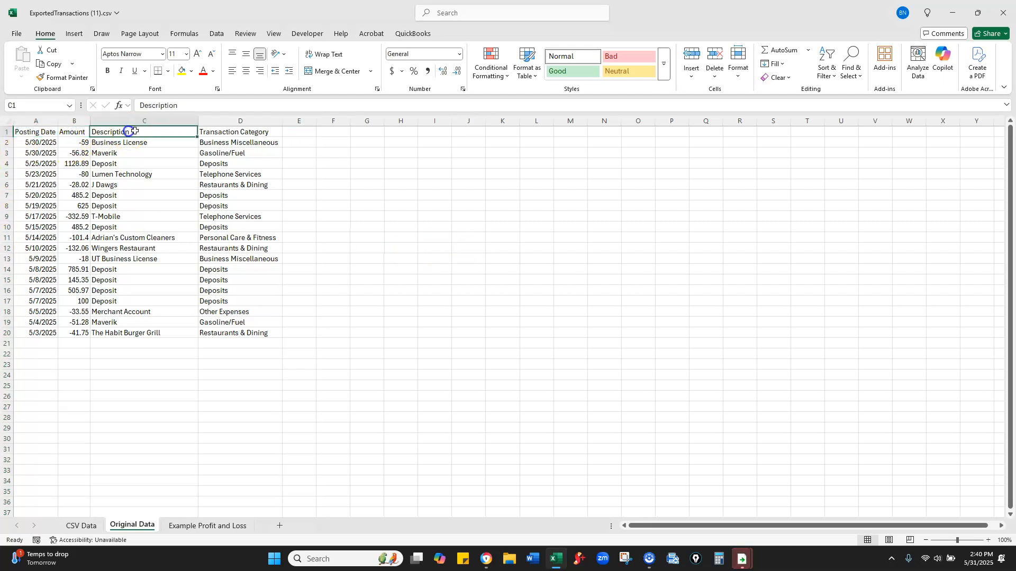
click(216, 136)
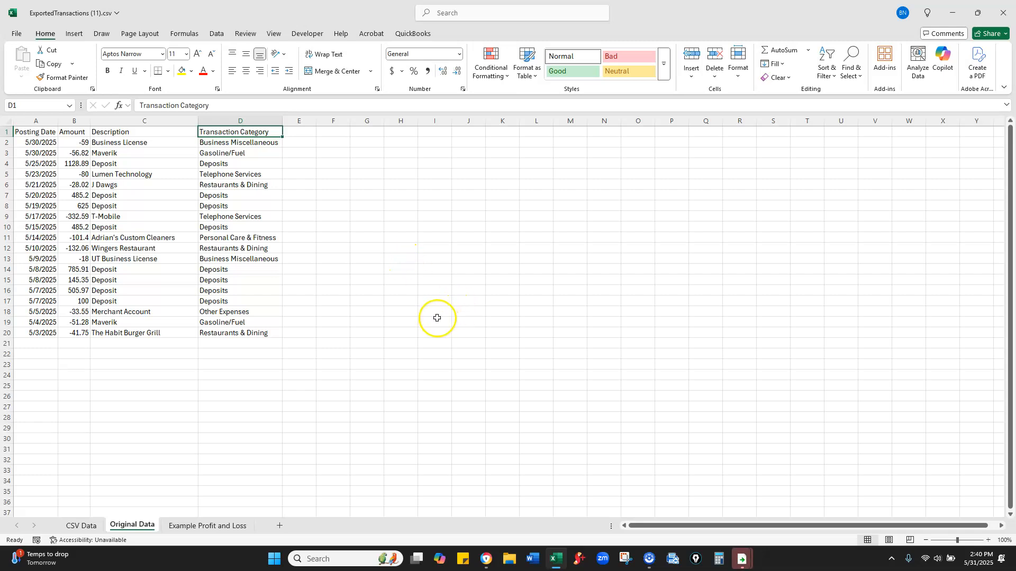
Rename the Posting Date header in A1 to Date and the Description header in C1 to Bank Detail
click(31, 134)
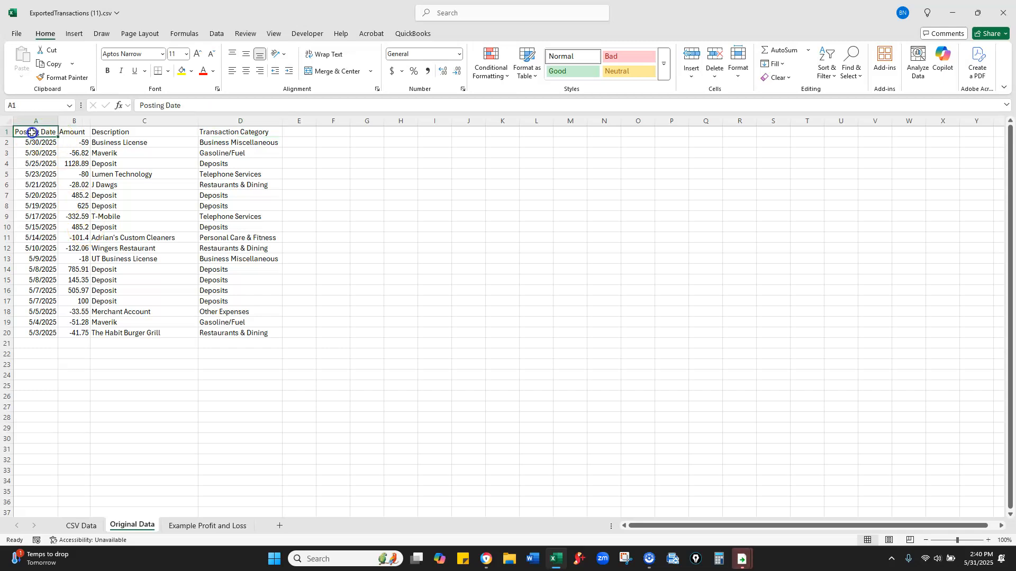
text(D)
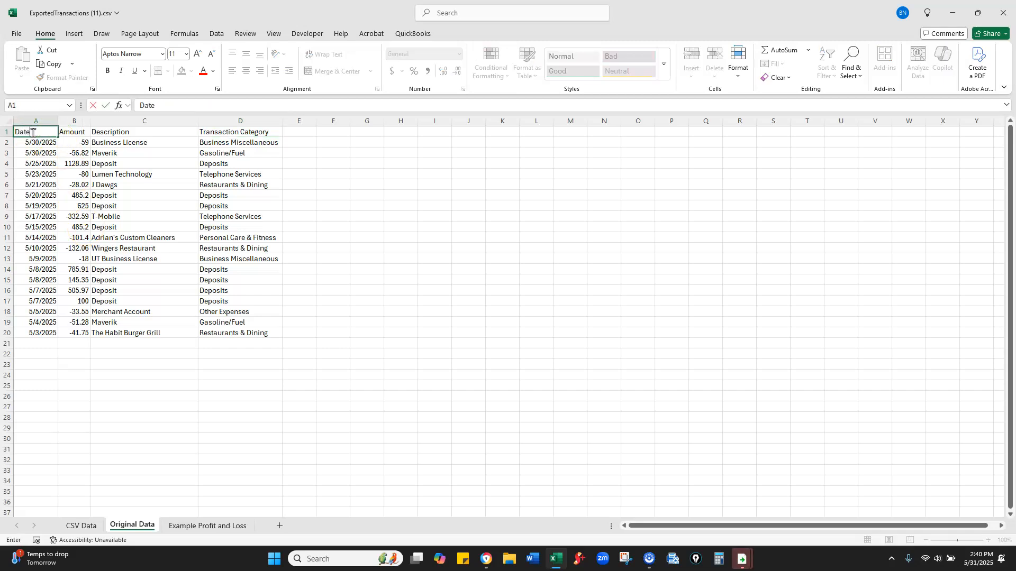
key(Tab)
key(Tab)
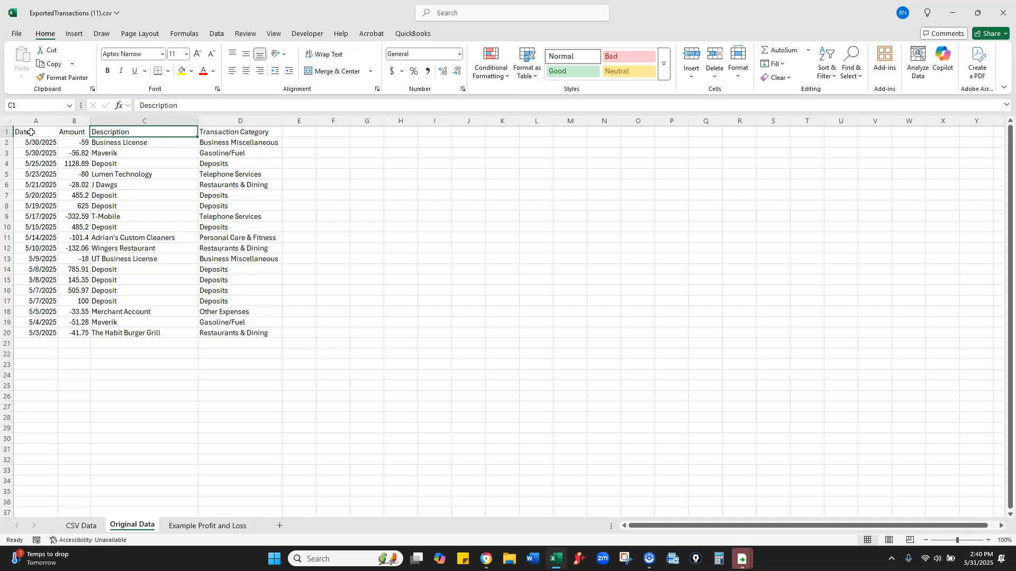
text(Bank Detail)
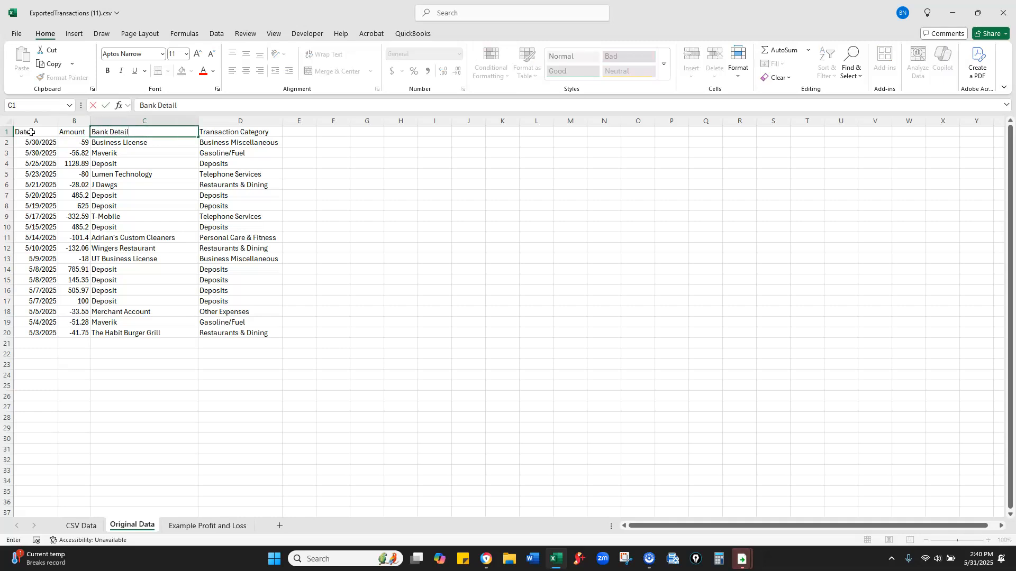
key(Tab)
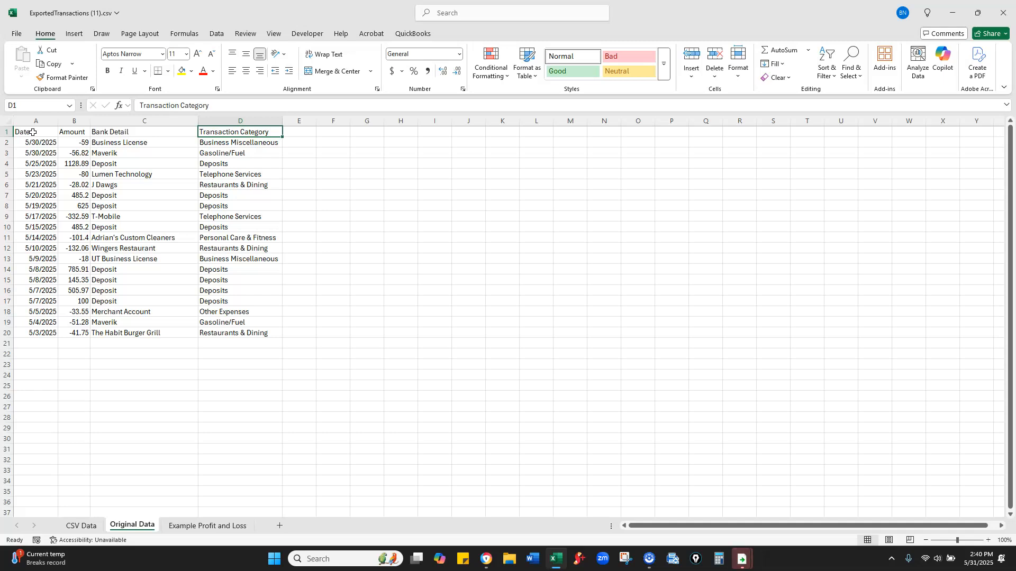
Change the header in C1 to Payee and the Transaction Category header in D1 to Bank Detail
key(Left)
text(P)
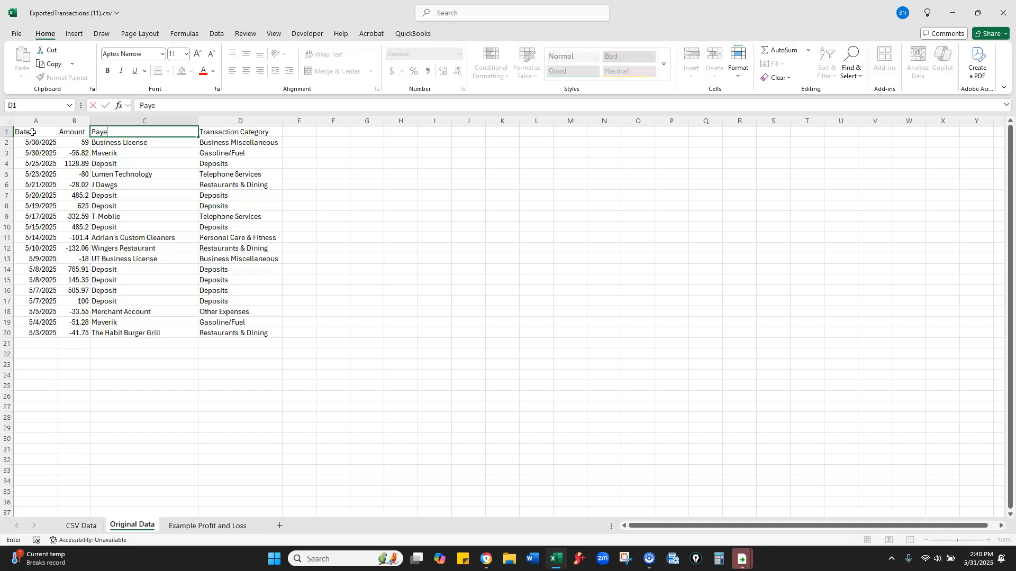
key(Tab)
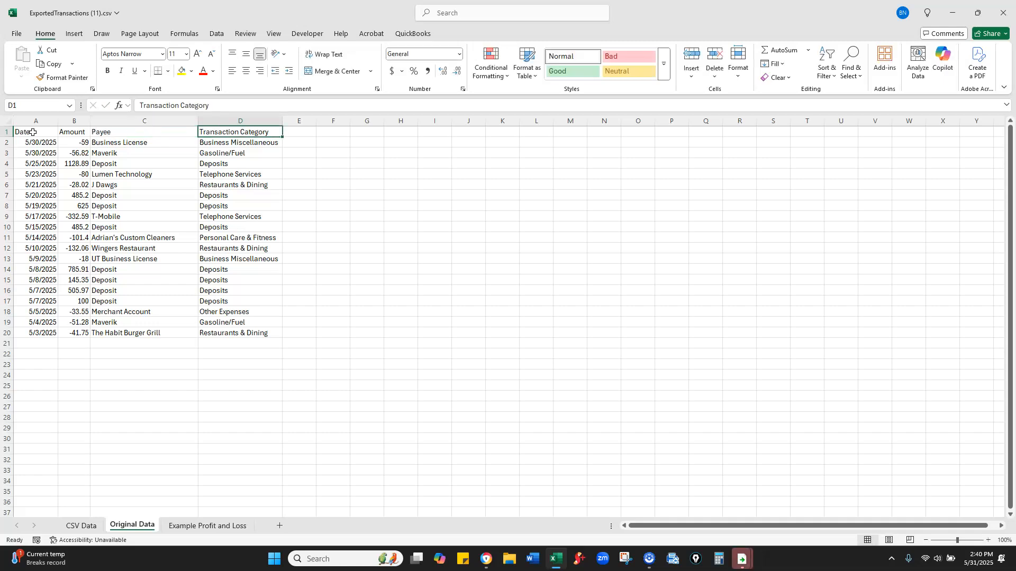
text(Bank Detail)
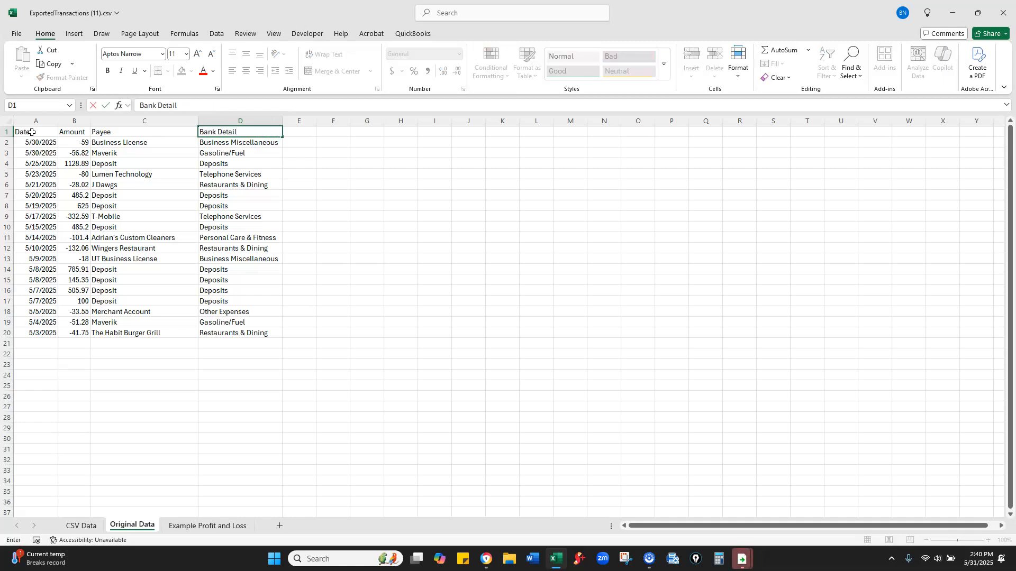
key(Tab)
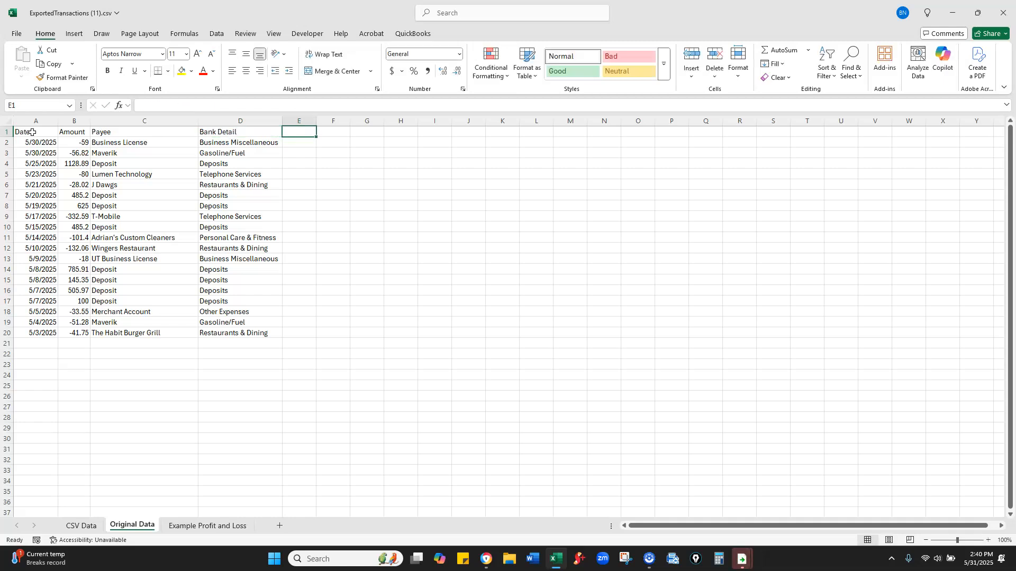
Move the Amount header and its values from column B to the empty column E
drag(74, 142, 71, 332)
drag(74, 131, 75, 333)
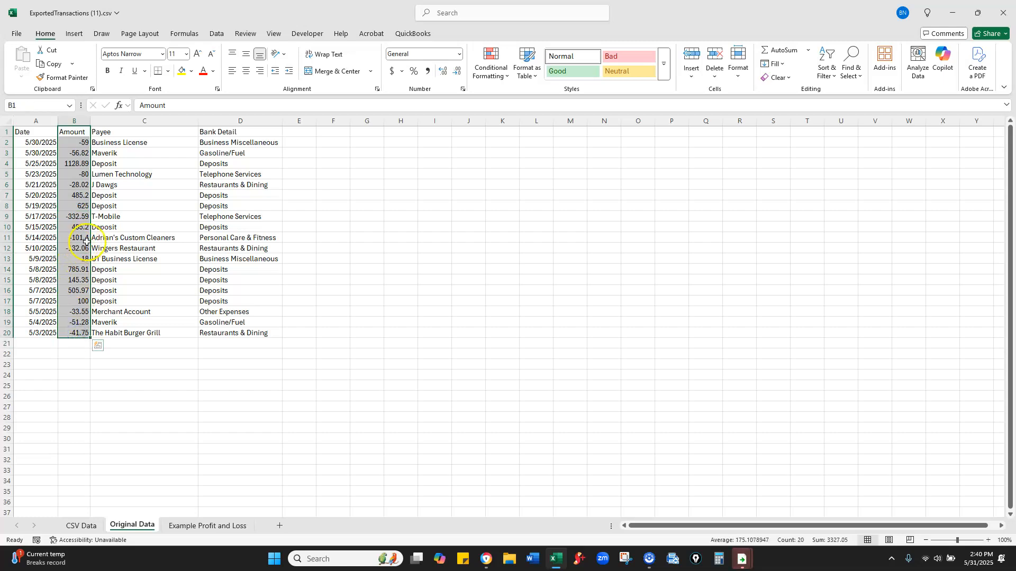
drag(91, 242, 297, 255)
click(272, 378)
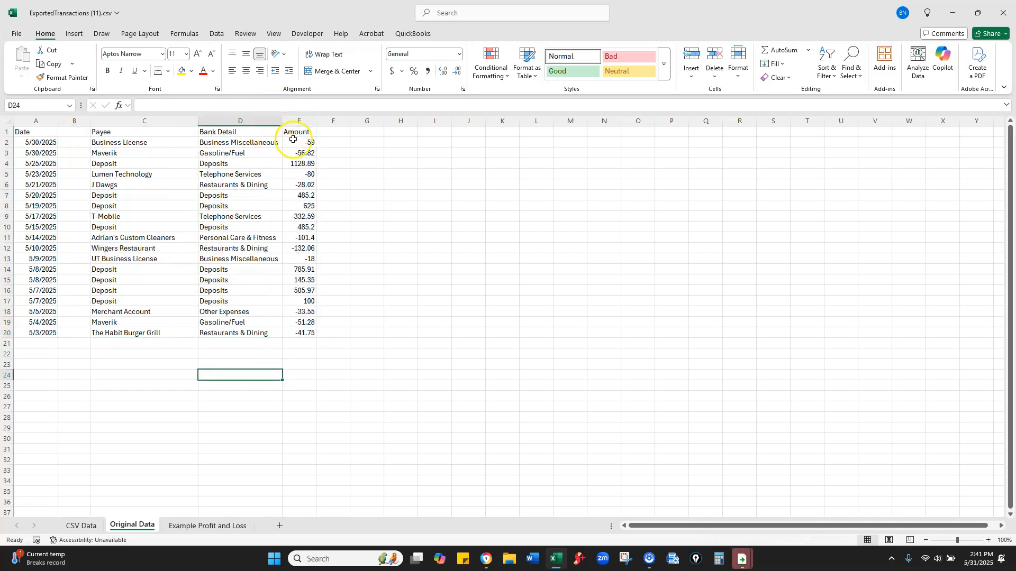
click(37, 133)
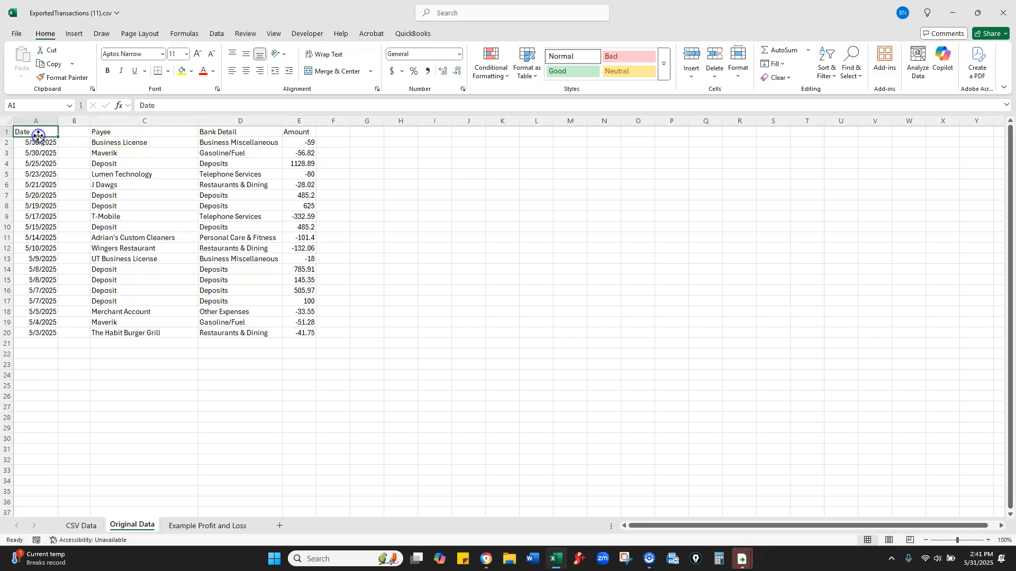
click(213, 132)
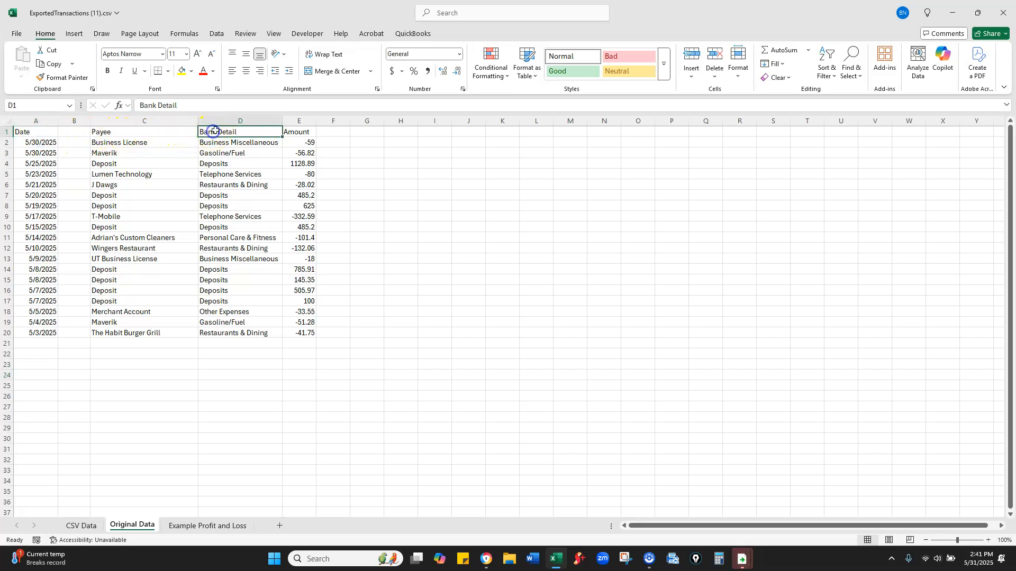
drag(215, 300, 213, 332)
drag(195, 286, 131, 284)
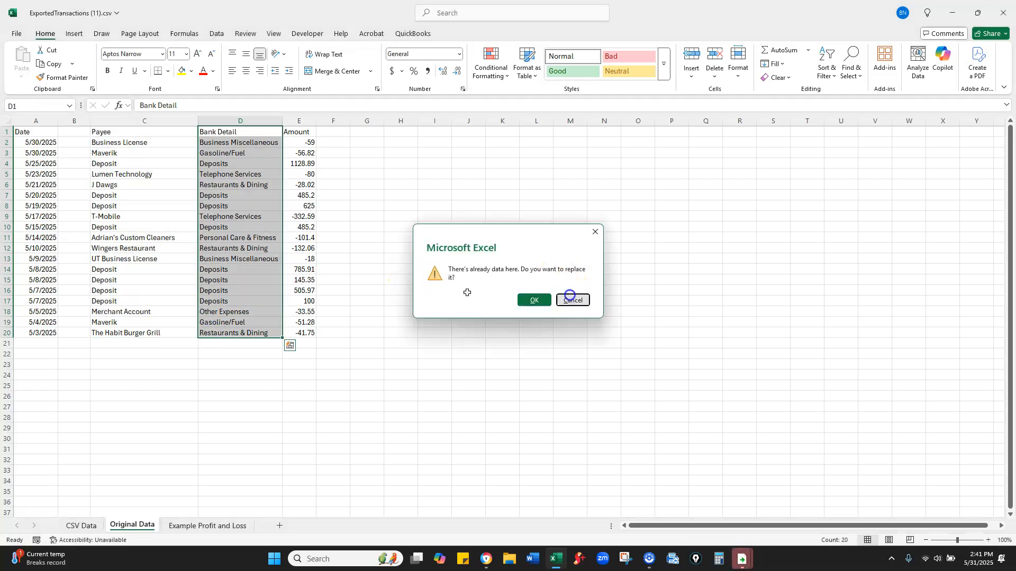
click(573, 299)
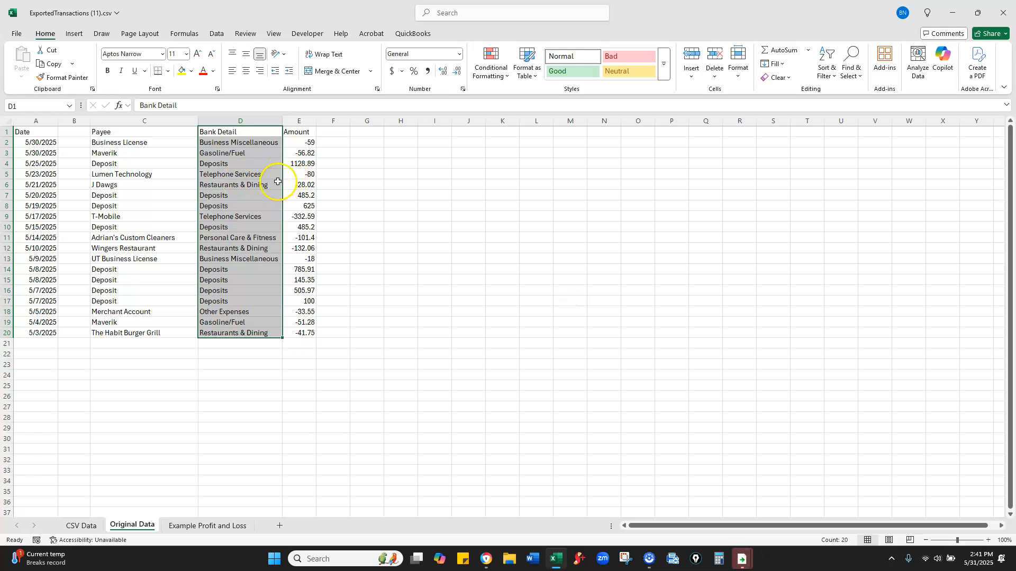
Move the Bank Detail data into the empty column B and delete the vacated column D
drag(281, 196, 86, 196)
click(165, 185)
click(243, 121)
right_click(244, 121)
click(268, 243)
click(465, 239)
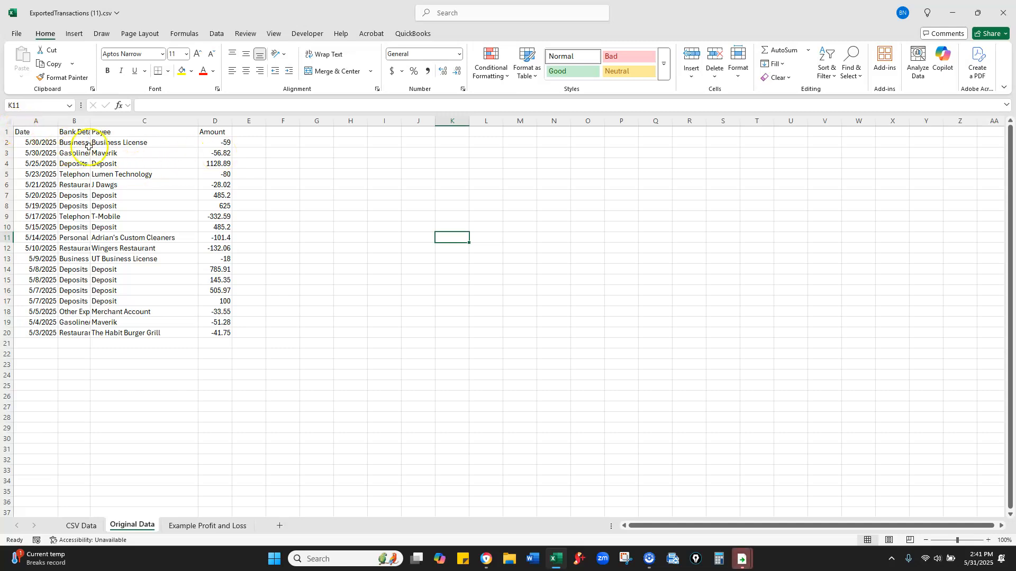
Auto-fit the width of every column on the sheet to its contents
click(8, 122)
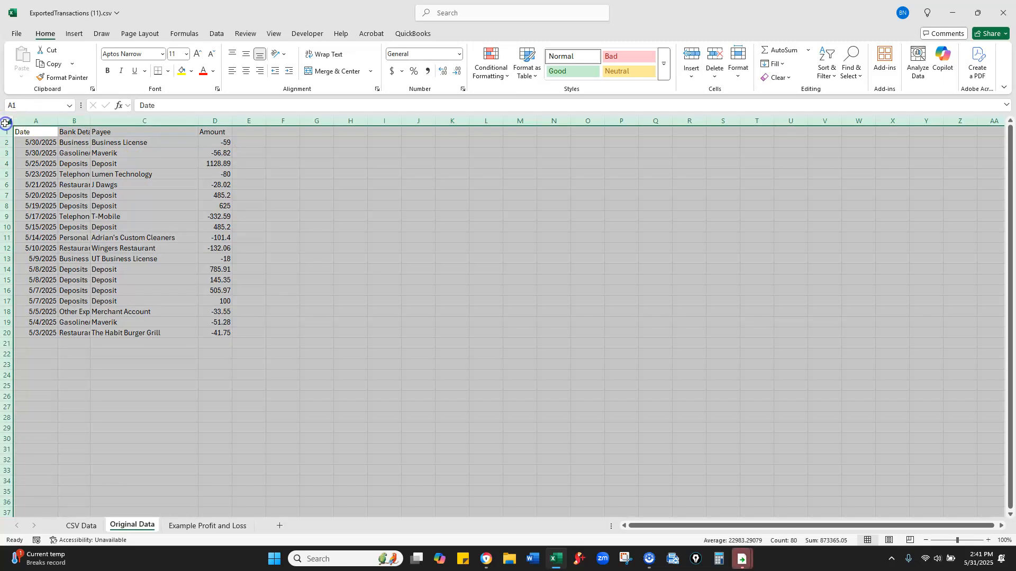
double_click(58, 121)
click(391, 297)
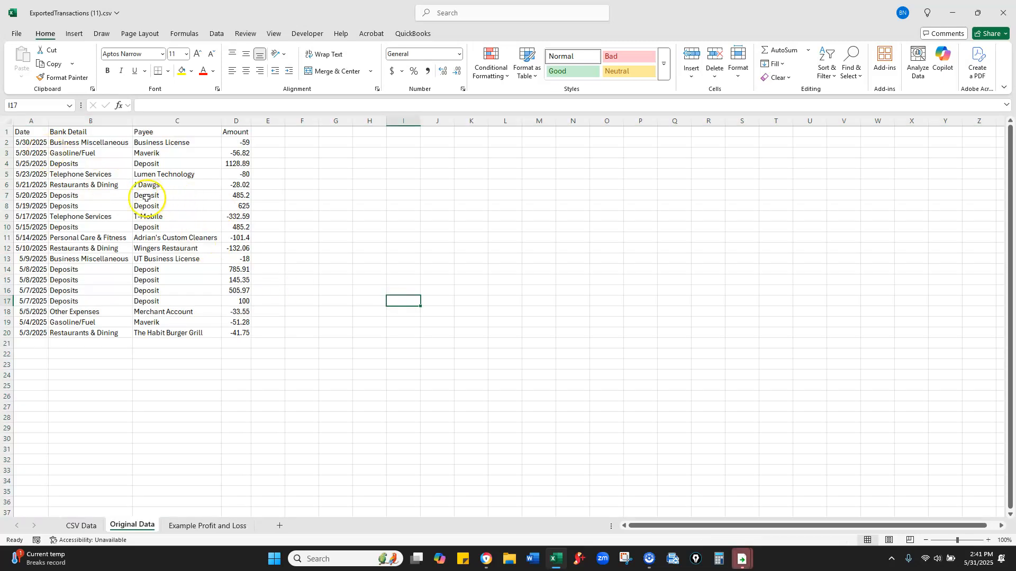
click(26, 132)
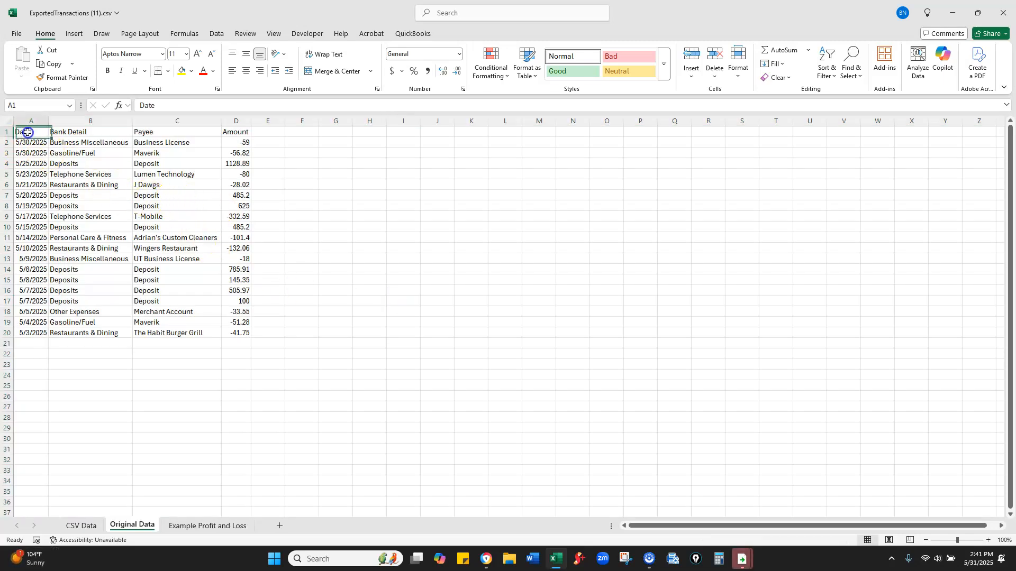
click(90, 133)
click(158, 132)
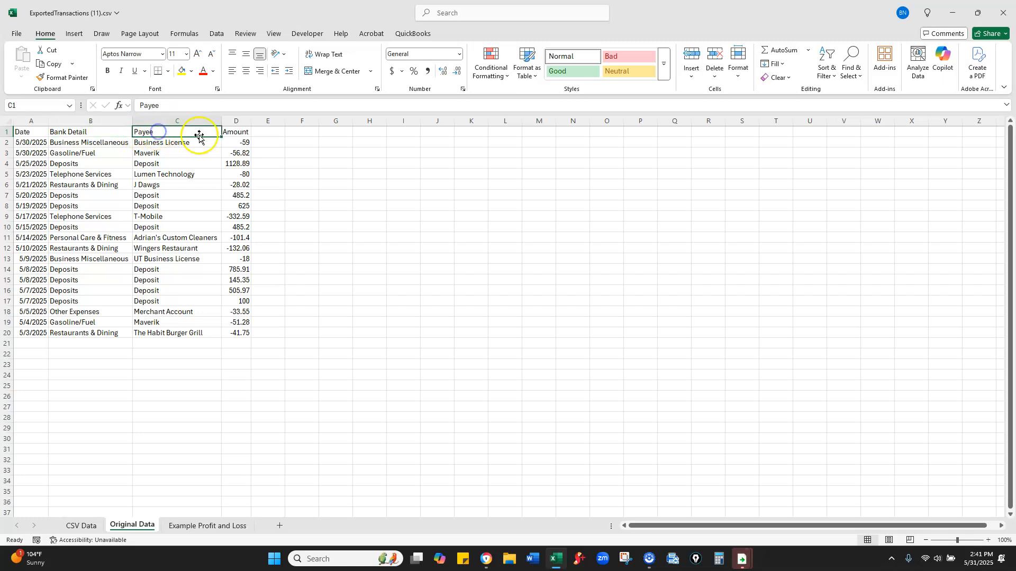
click(237, 133)
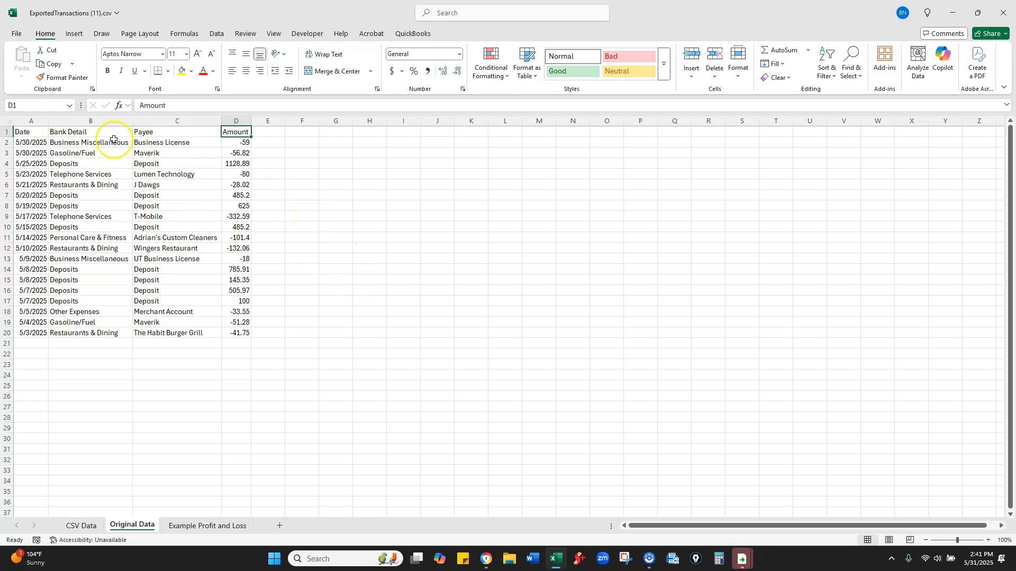
drag(83, 130, 88, 332)
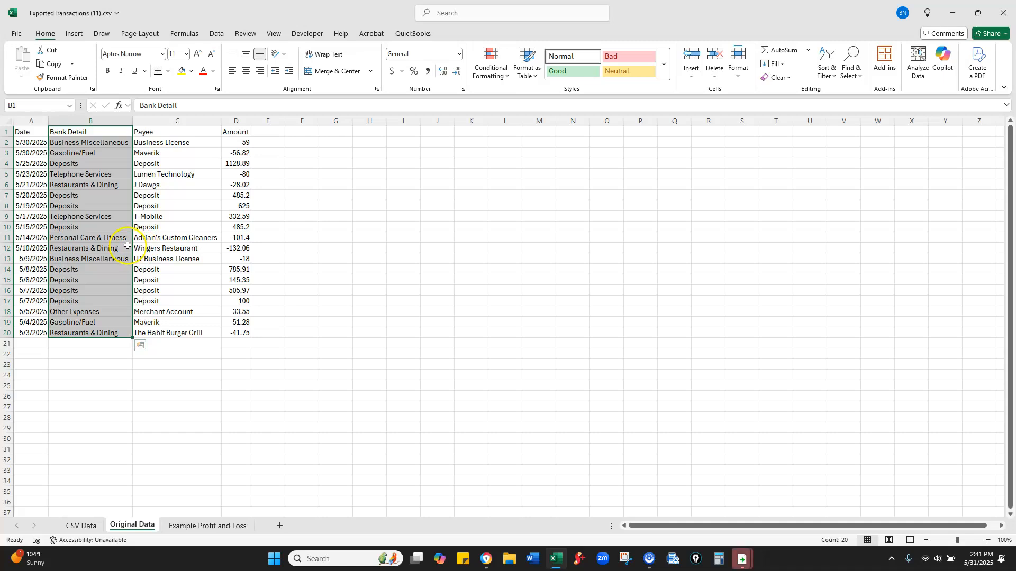
drag(129, 247, 200, 245)
click(580, 299)
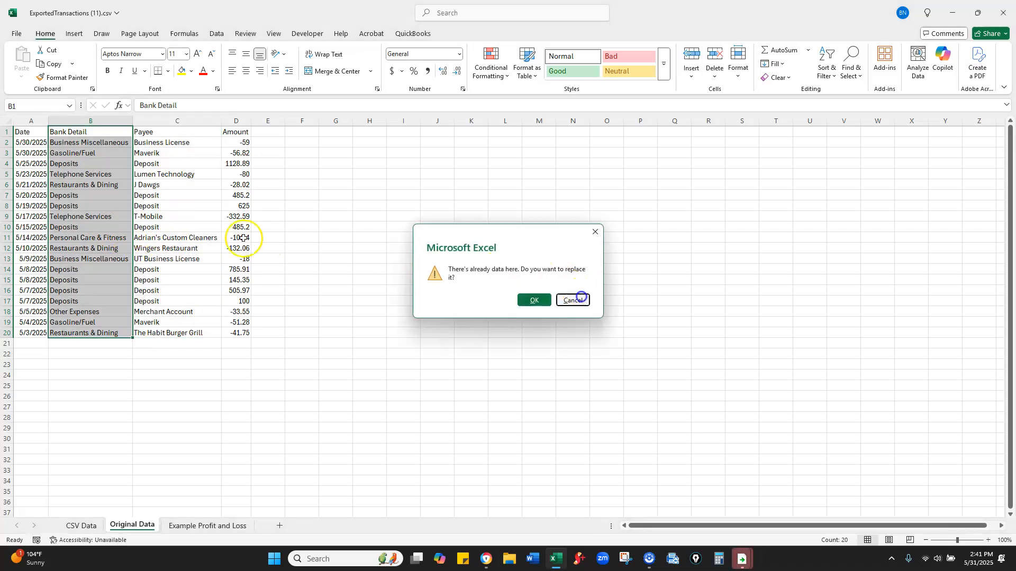
mouse_move(132, 140)
mouse_down()
mouse_move(236, 147)
mouse_move(118, 140)
mouse_up()
Insert an empty column before Amount and move the Bank Detail data from column B into it
click(234, 121)
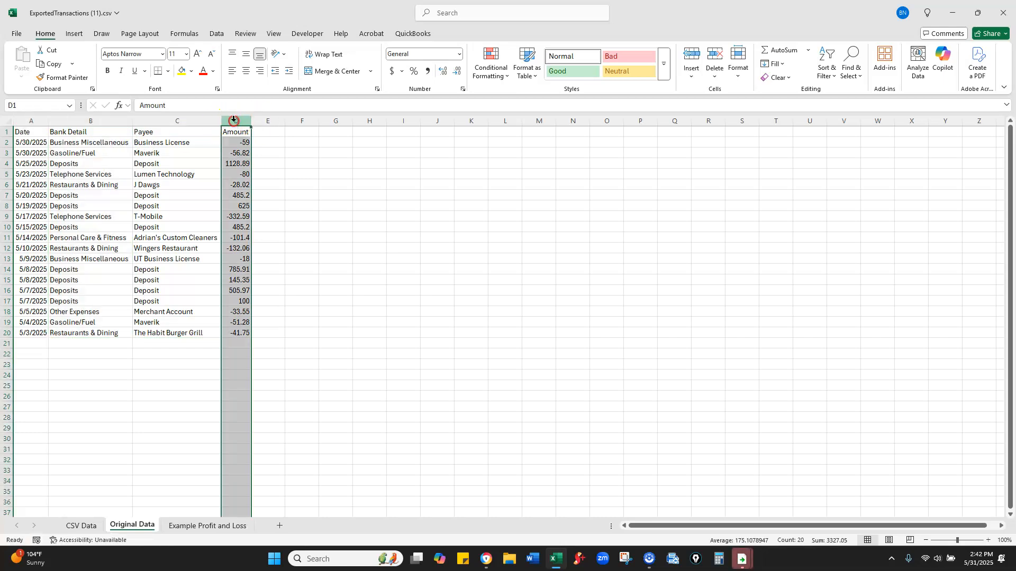
right_click(236, 122)
click(264, 224)
click(391, 216)
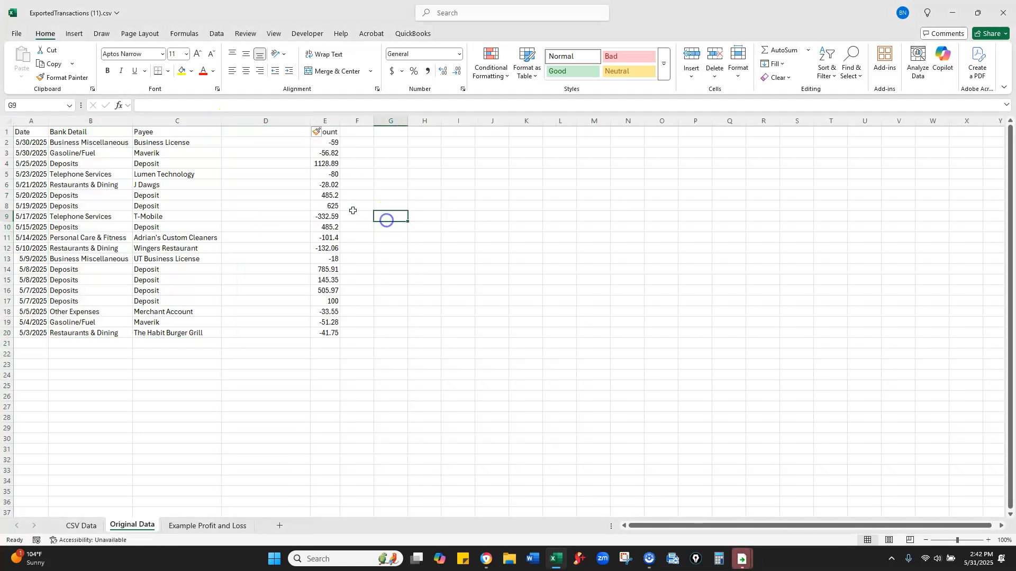
drag(79, 132, 87, 331)
drag(133, 258, 232, 257)
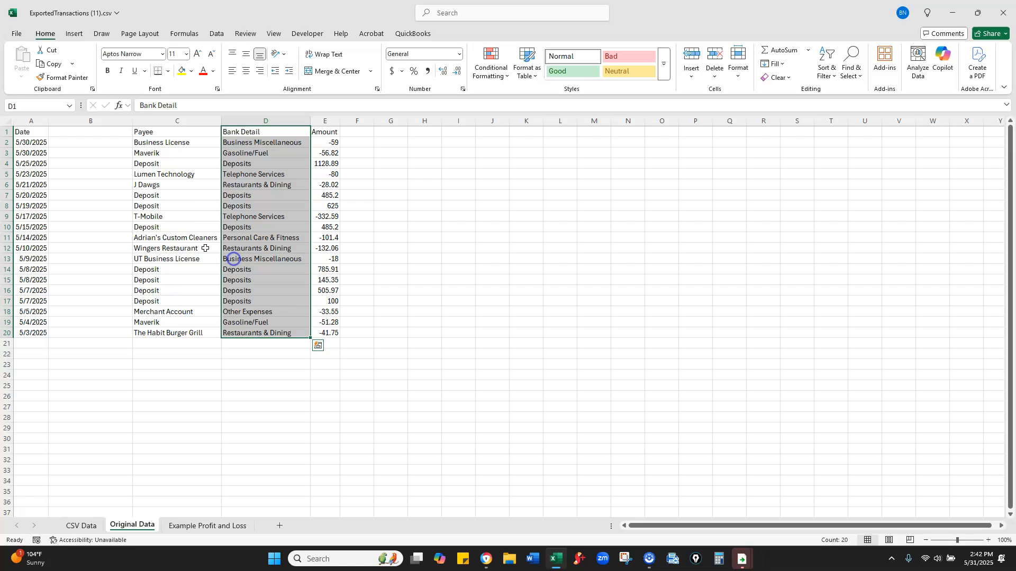
Delete the empty column B between Date and Payee
right_click(94, 121)
click(127, 239)
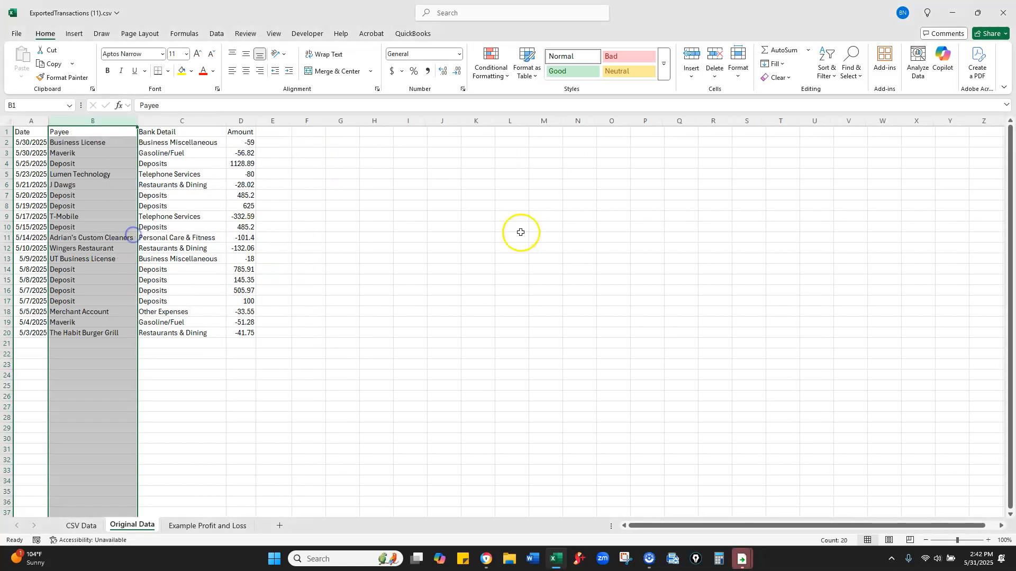
click(482, 227)
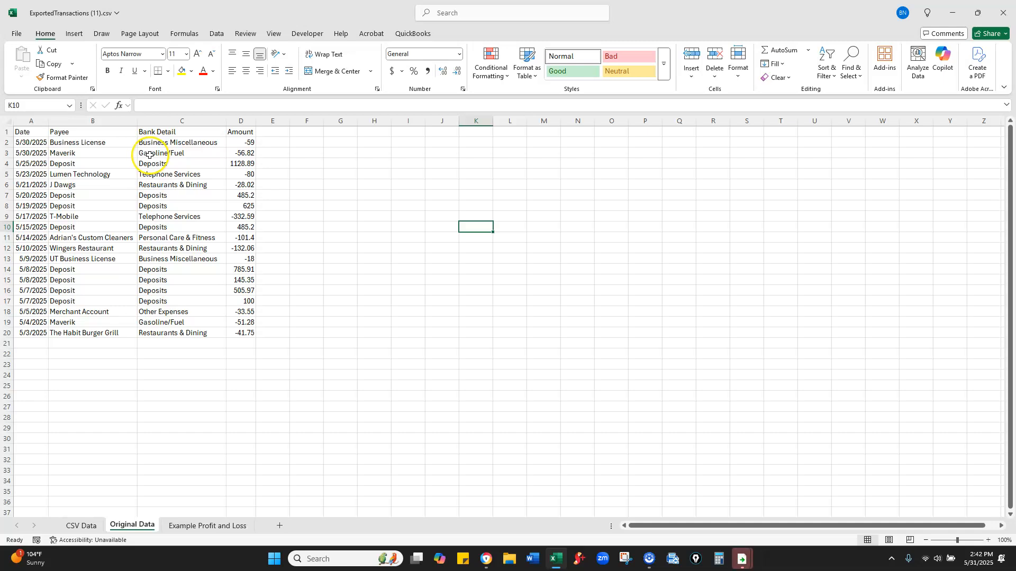
Replace the bank detail of the first Business License transaction in C2 with Licenses and Permits
drag(100, 144, 101, 339)
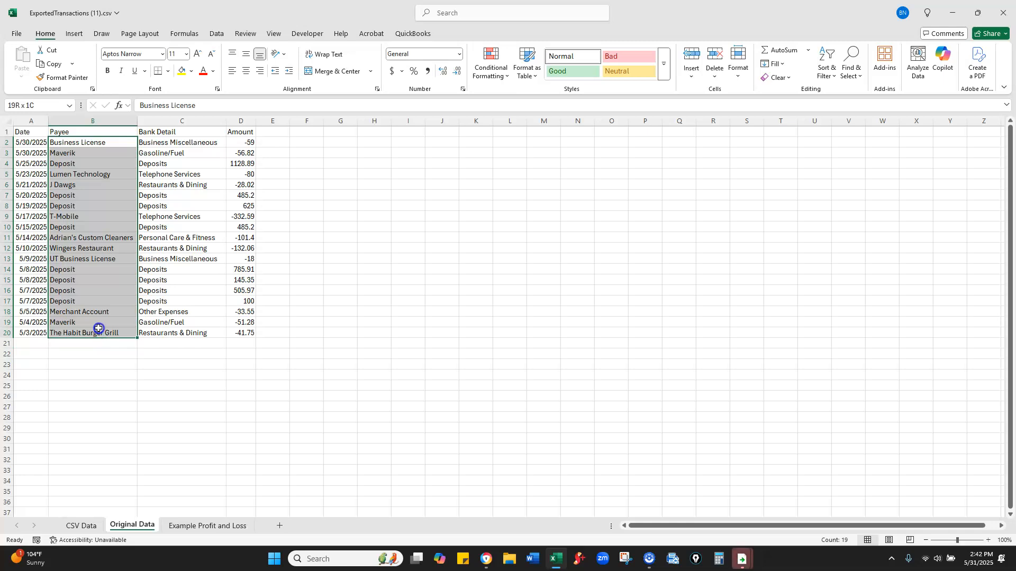
drag(160, 140, 175, 324)
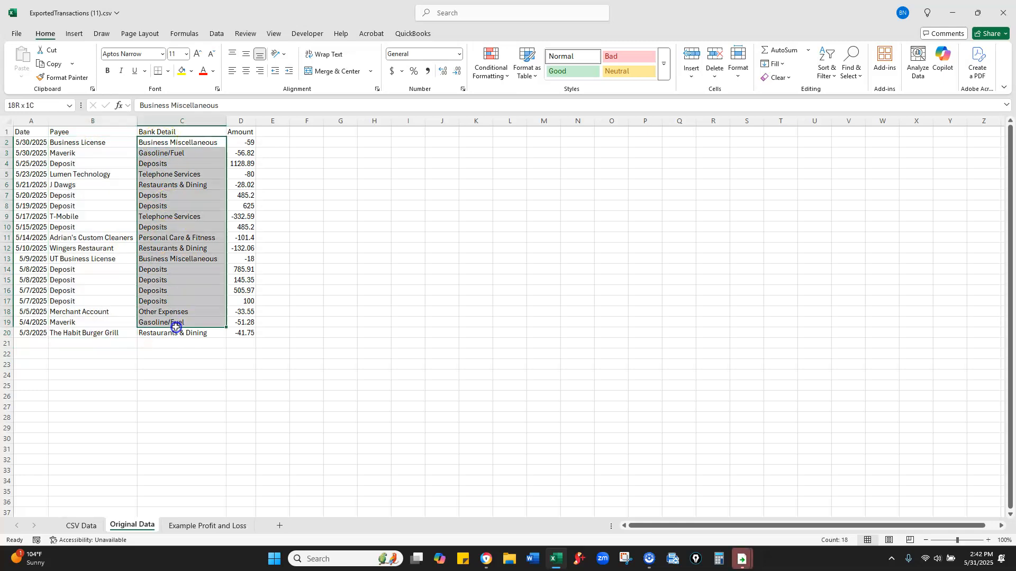
click(169, 142)
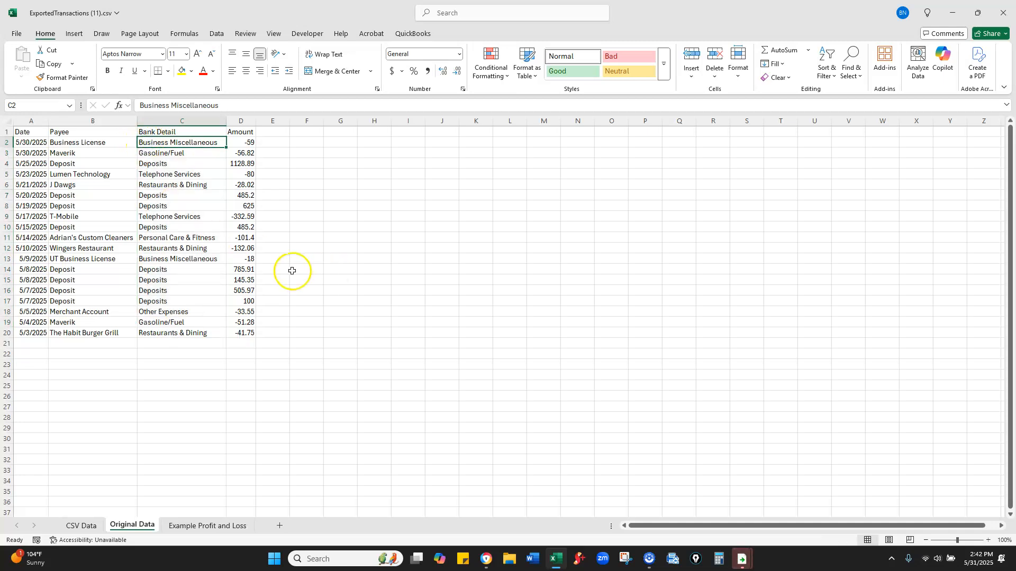
text(License)
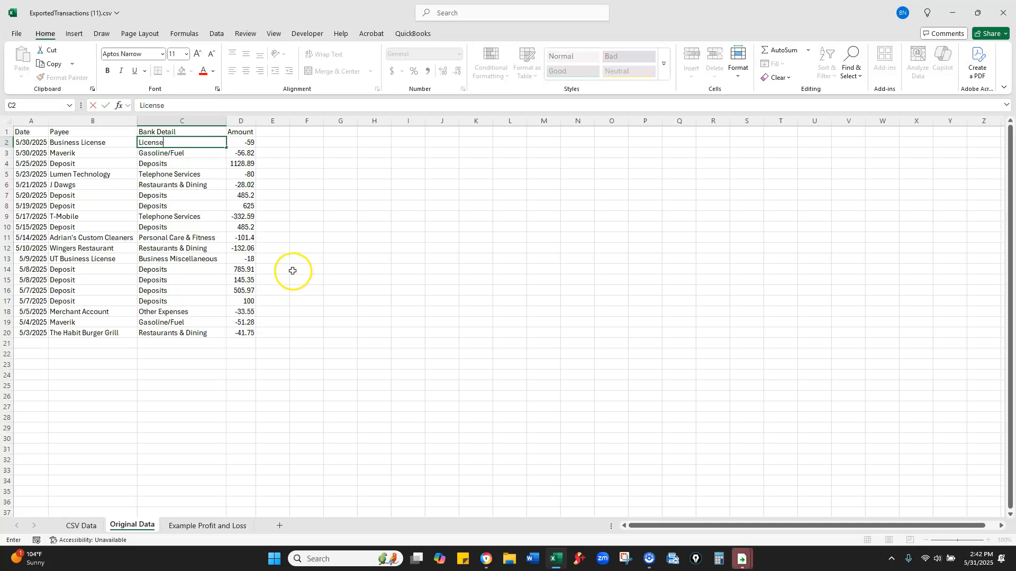
text(s and Permits)
key(Return)
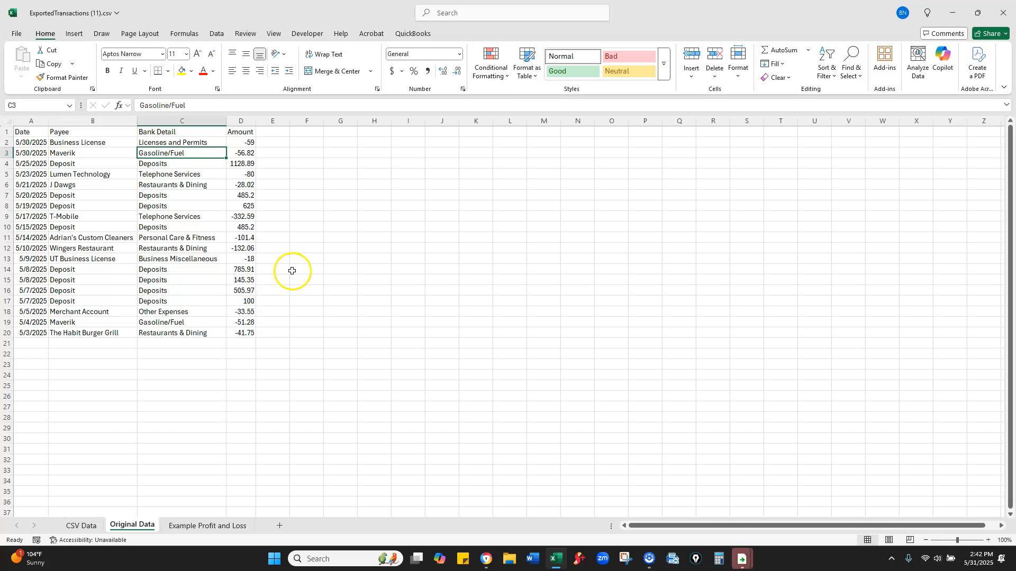
Rename the Bank Detail header in C1 to Category
key(Up)
key(Up)
text(Category)
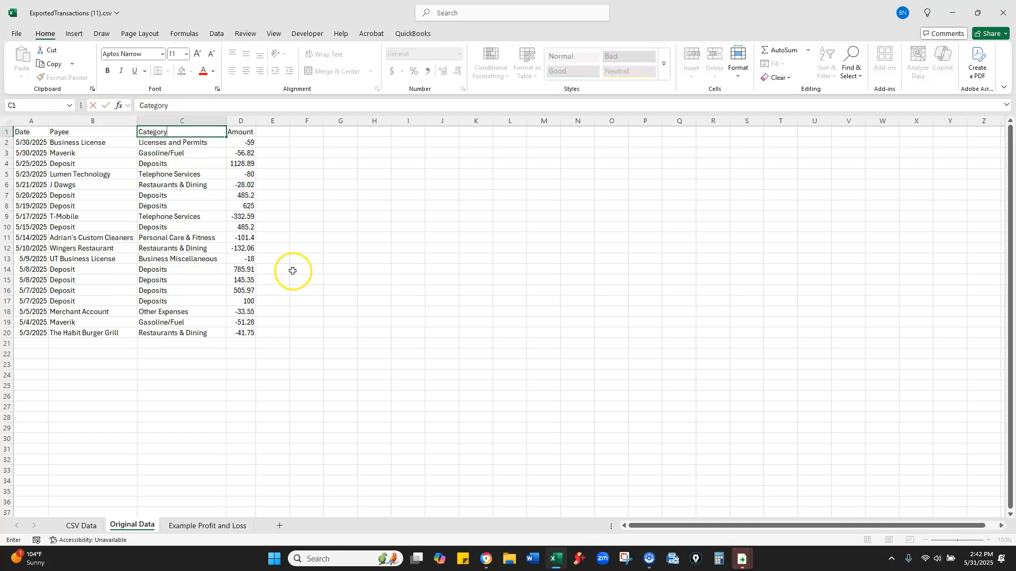
key(Return)
Categorize the Maverik transaction in C3 as Automobile Expense and the deposit in C4 as Income
key(Down)
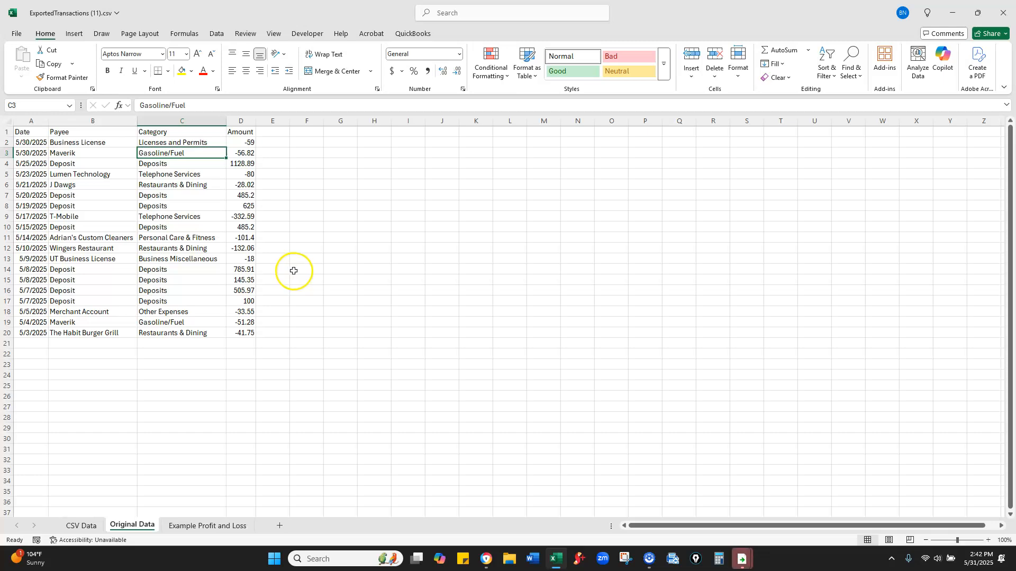
text(Automobile)
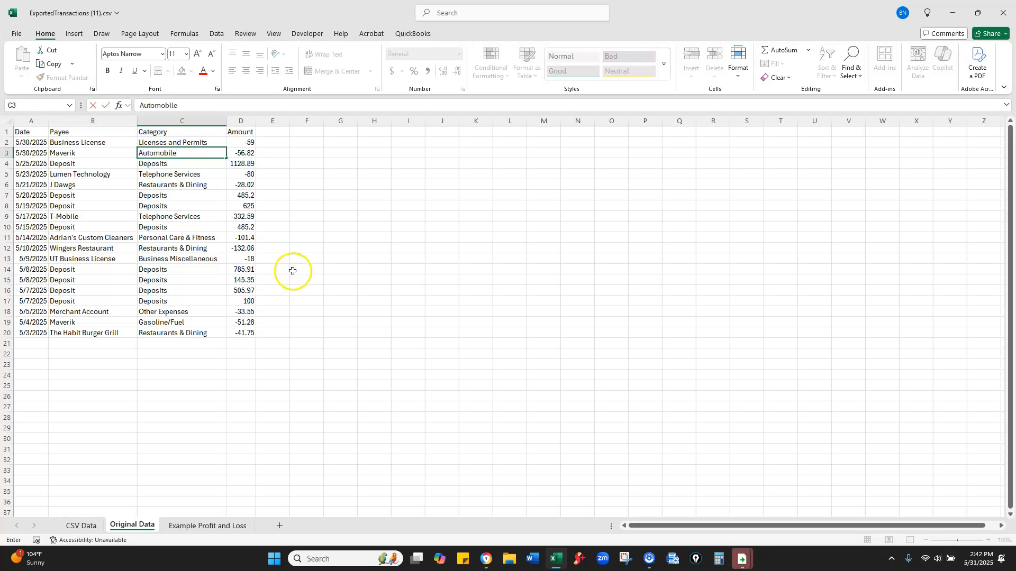
text( Expense)
key(Return)
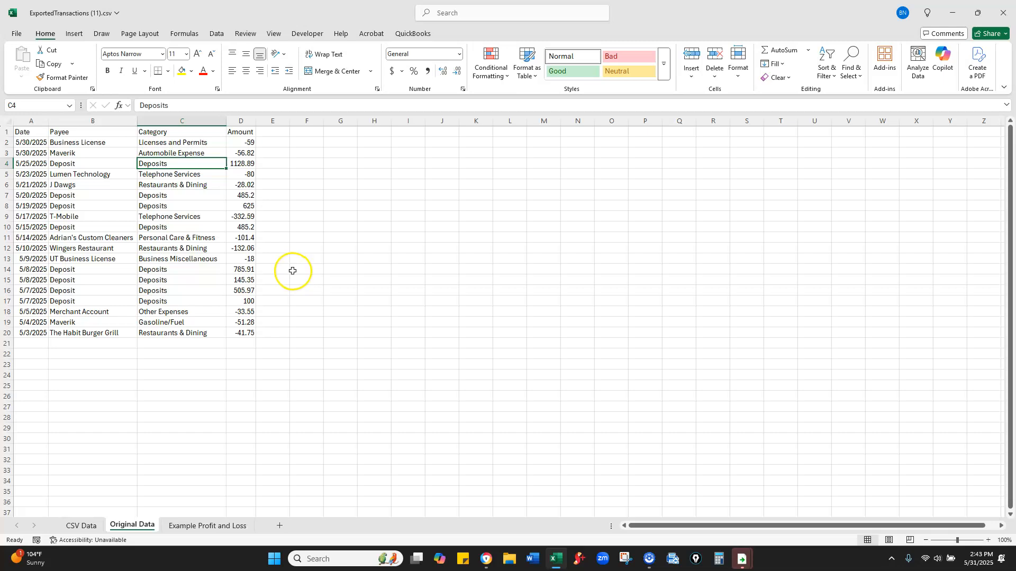
text(Income)
key(Return)
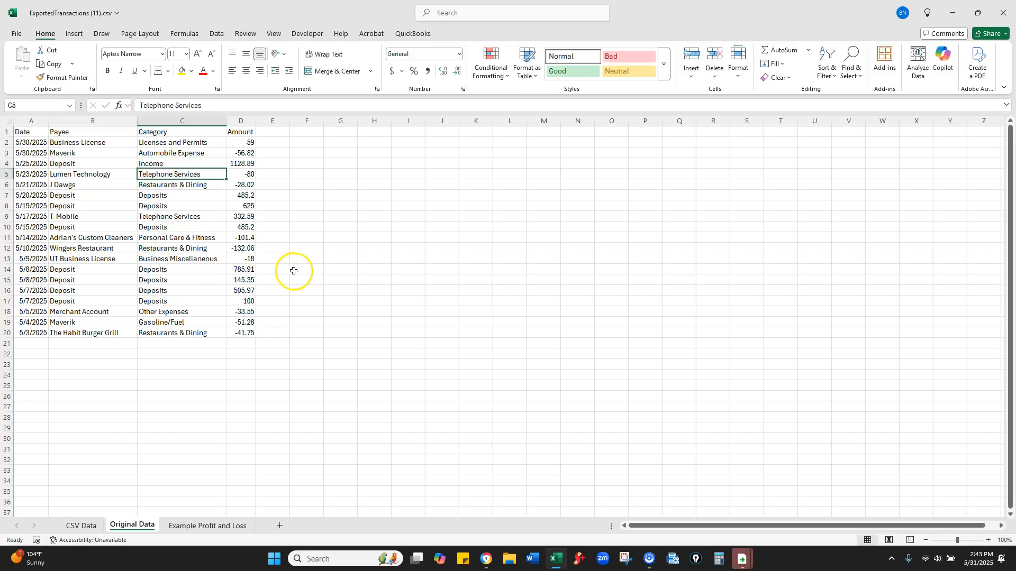
Categorize the Lumen Technology transaction in C5 as Internet and the J Dawgs transaction in C6 as Meals and Entertainment
text(Inte)
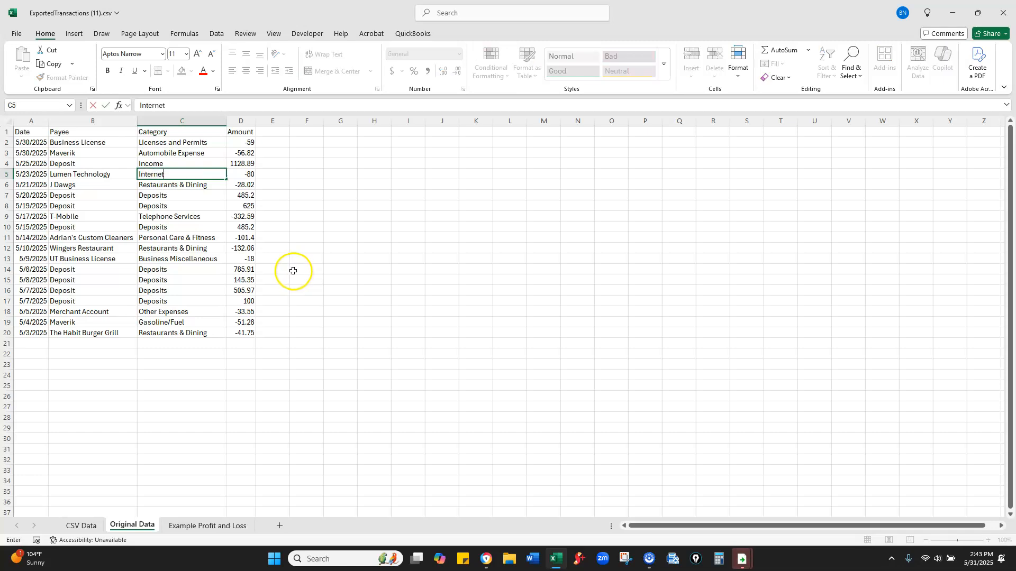
text(rnet)
key(Return)
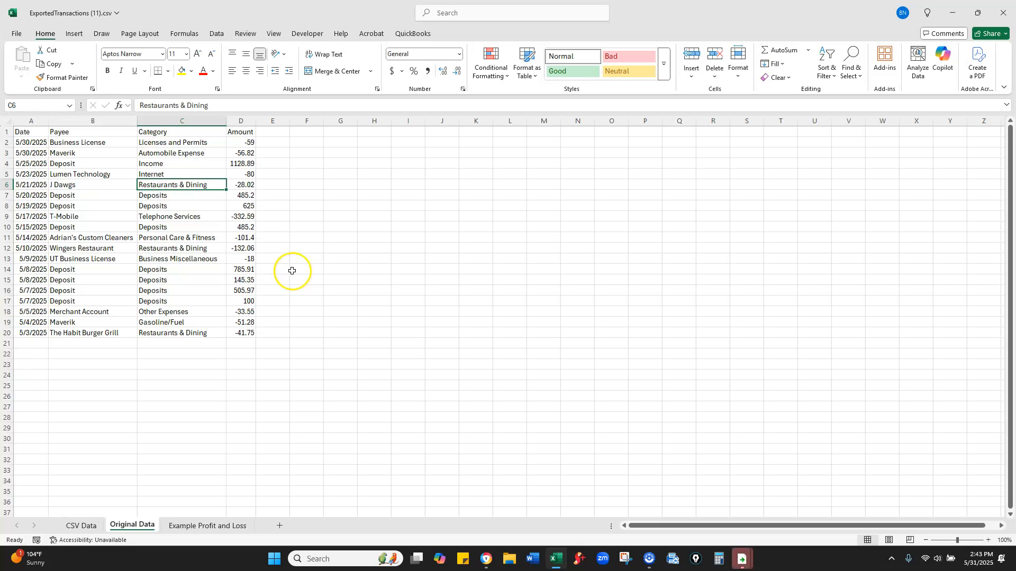
text(Meals and Entt)
key(BackSpace)
text(ertainment)
key(Return)
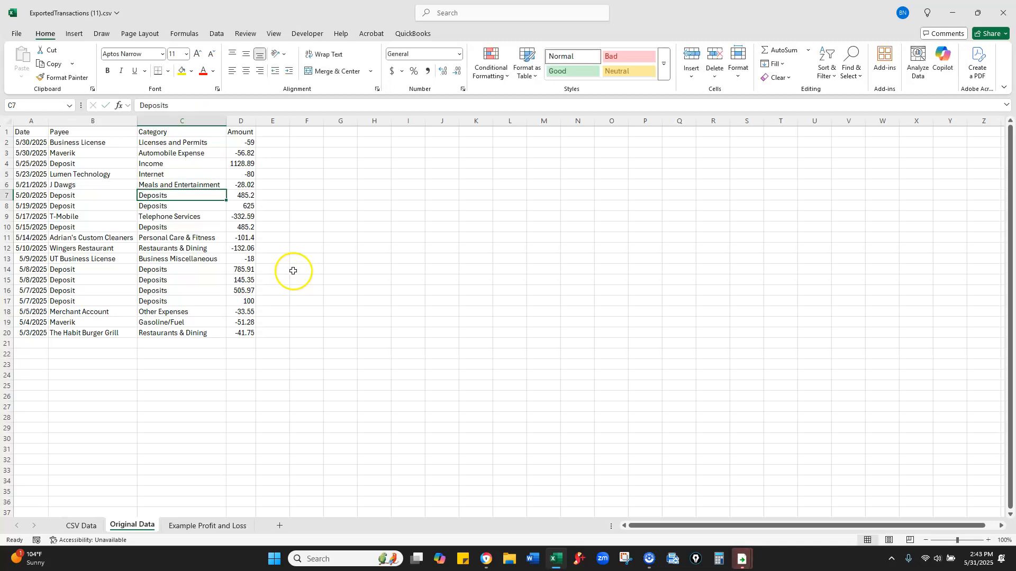
Categorize the deposit transactions in C7 and C8 as Income
text(Income)
key(Return)
text(Inc)
key(Return)
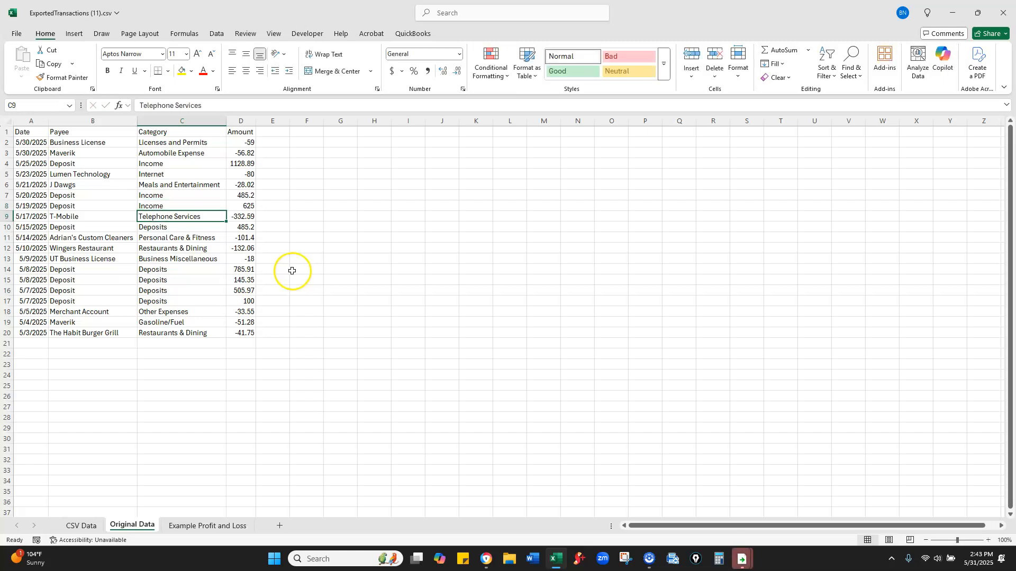
Categorize the T-Mobile transaction in C9 as Business Cell Phone and the deposit in C10 as Income
text(Business )
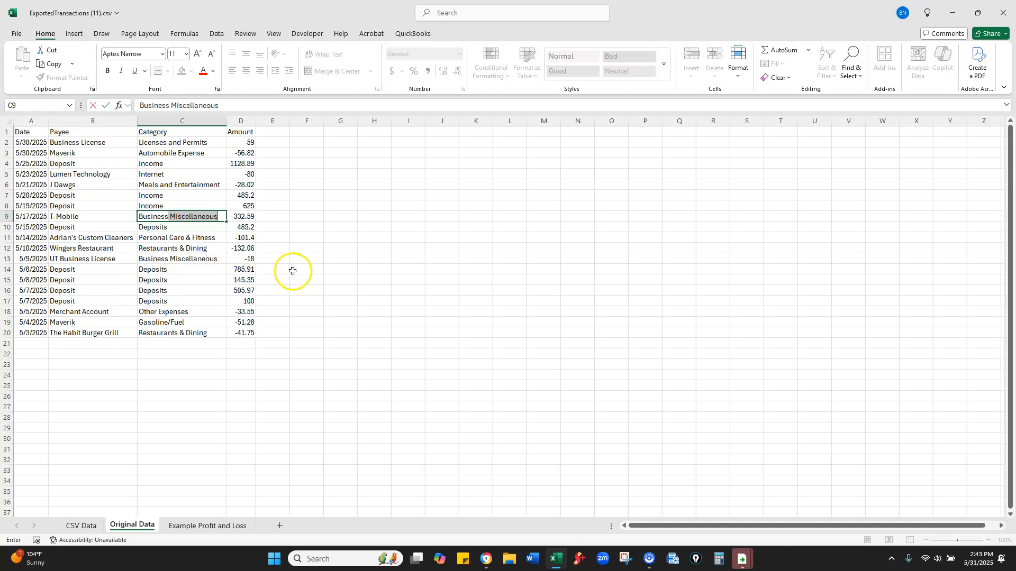
text(Cell Phone)
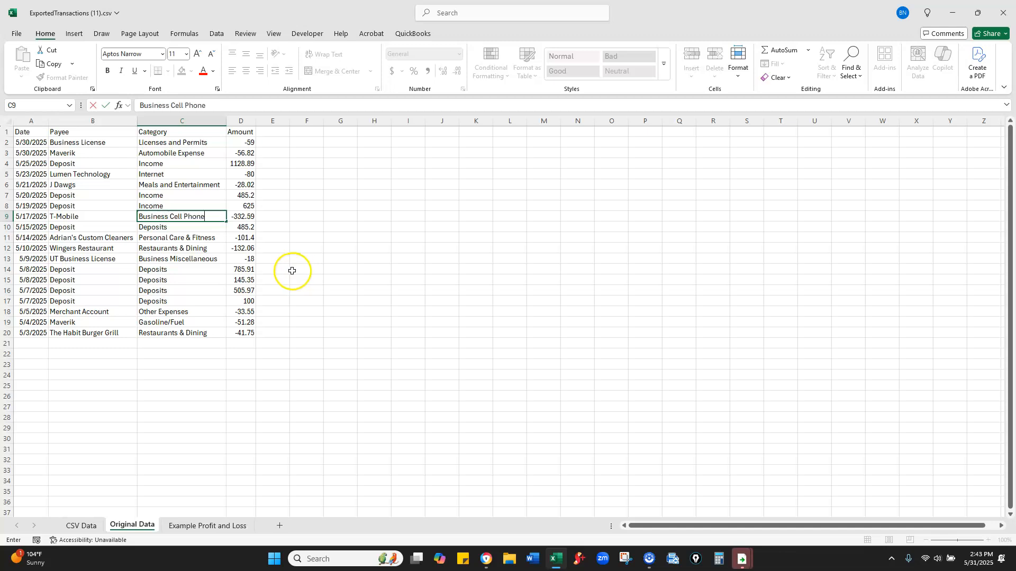
key(Return)
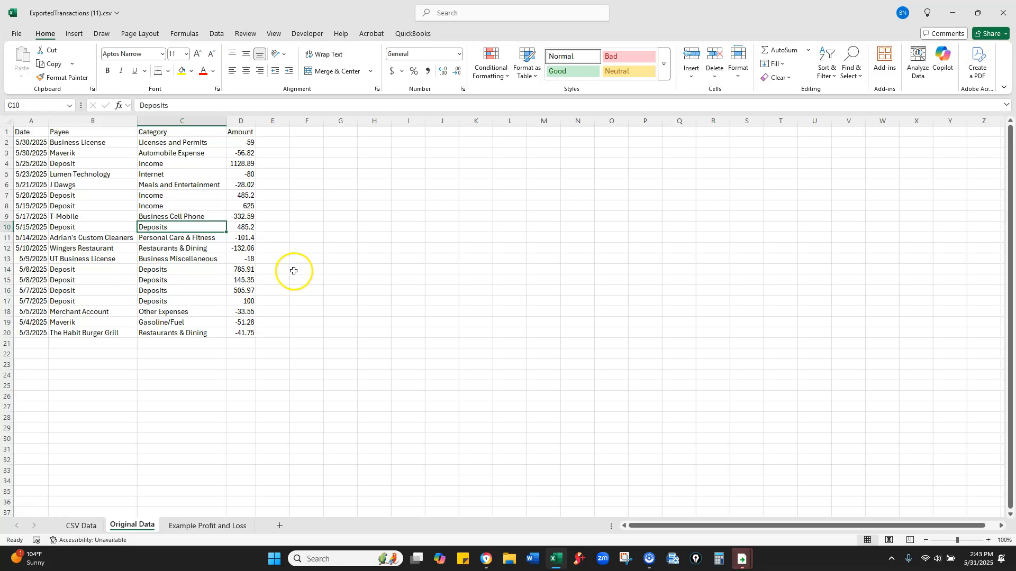
text(Income)
key(Return)
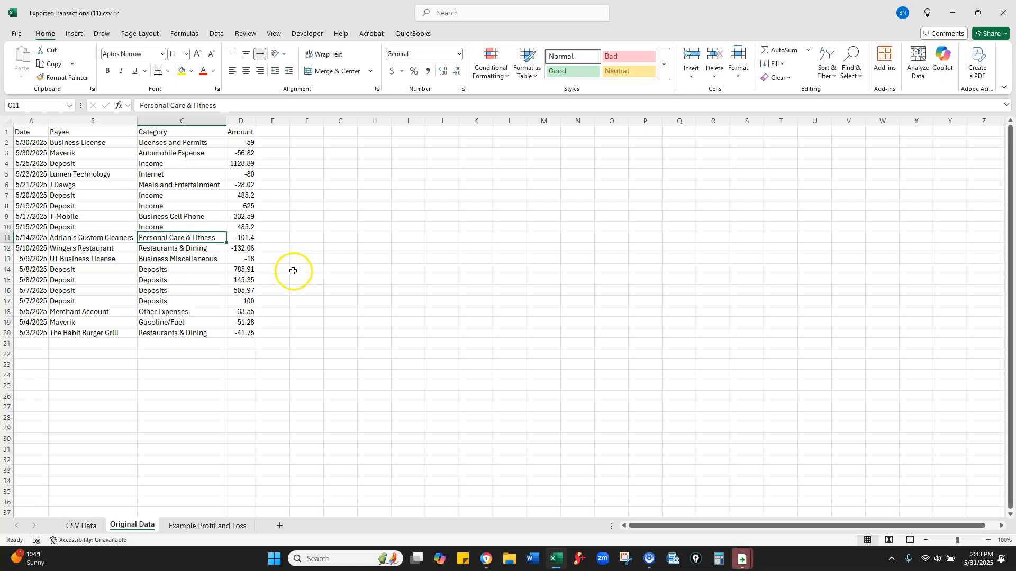
Categorize the custom cleaners transaction in C11 as Laundry and Cleaning
text(Laudry)
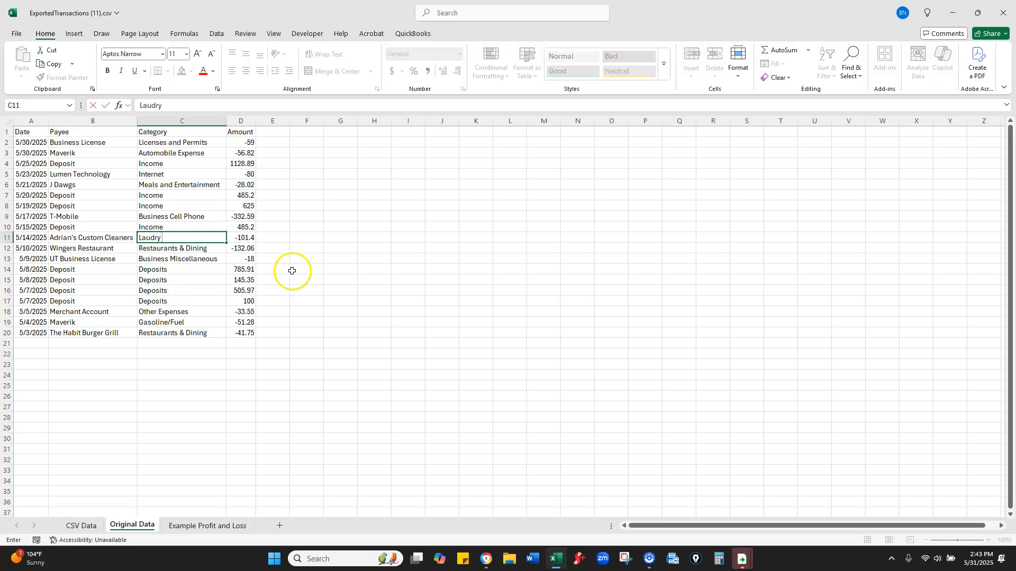
key(BackSpace)
key(BackSpace)
key(BackSpace)
text(ndry and Cleaning)
key(Return)
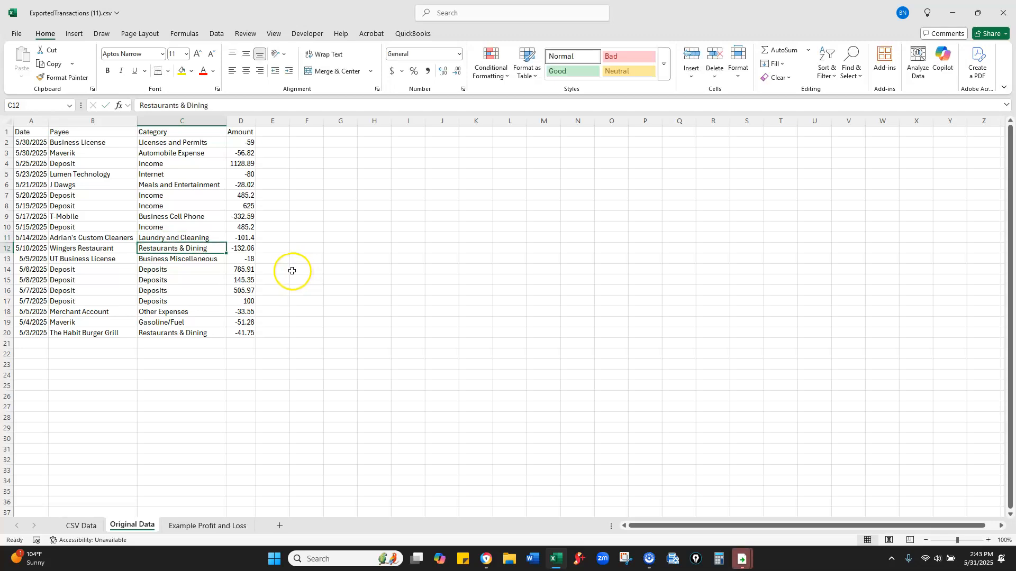
key(Up)
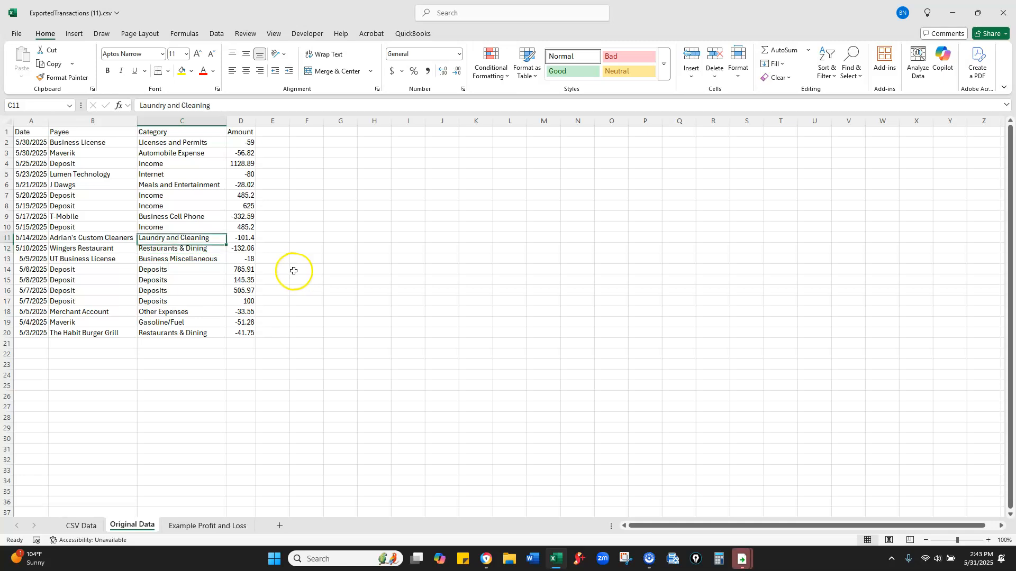
key(Down)
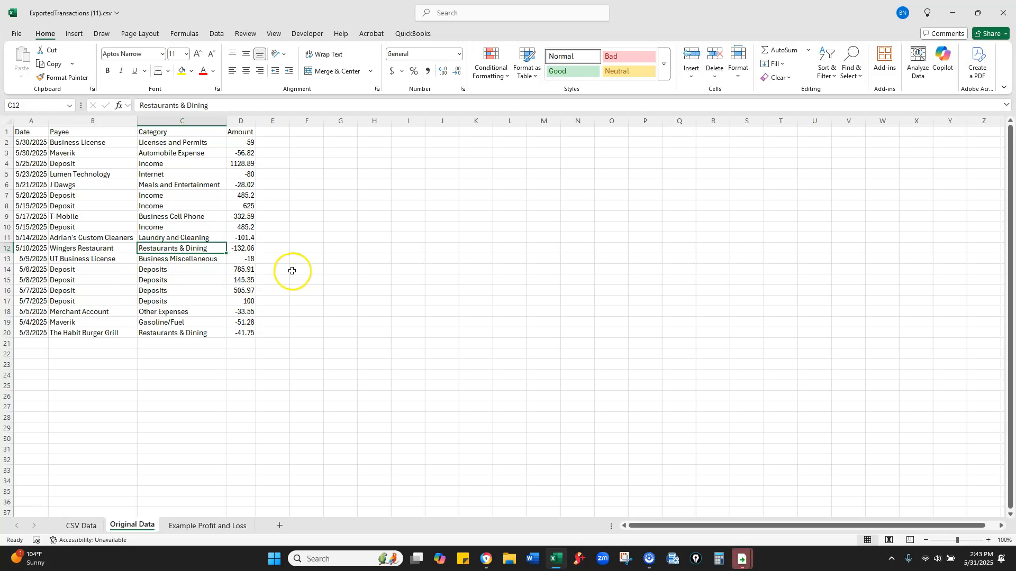
Categorize the Wingers Restaurant transaction in C12 as Meals and Entertainment and the UT Business License transaction in C13 as Licenses and Permits
text(Meals and Entertainment)
key(Return)
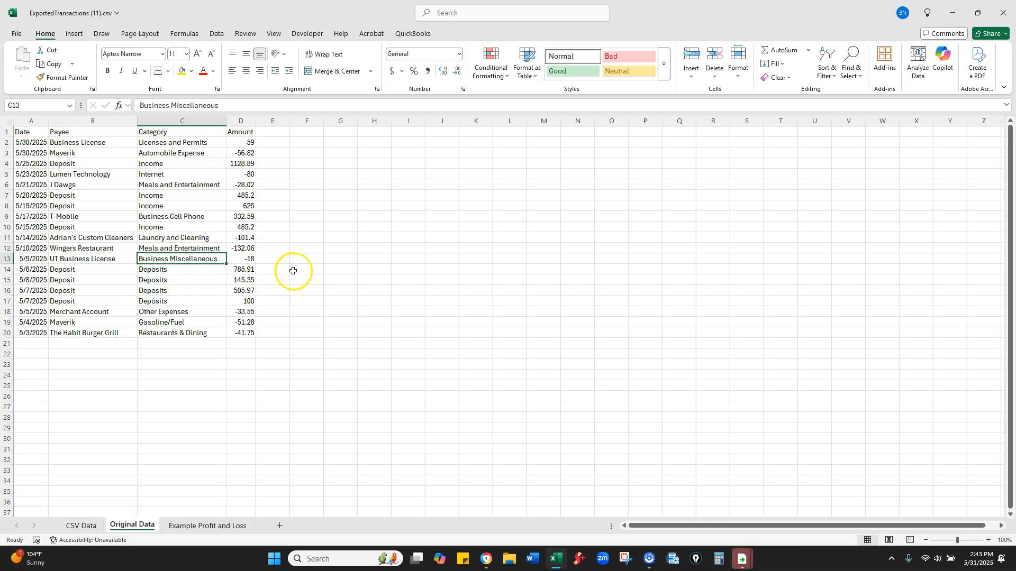
text(Lic)
key(Return)
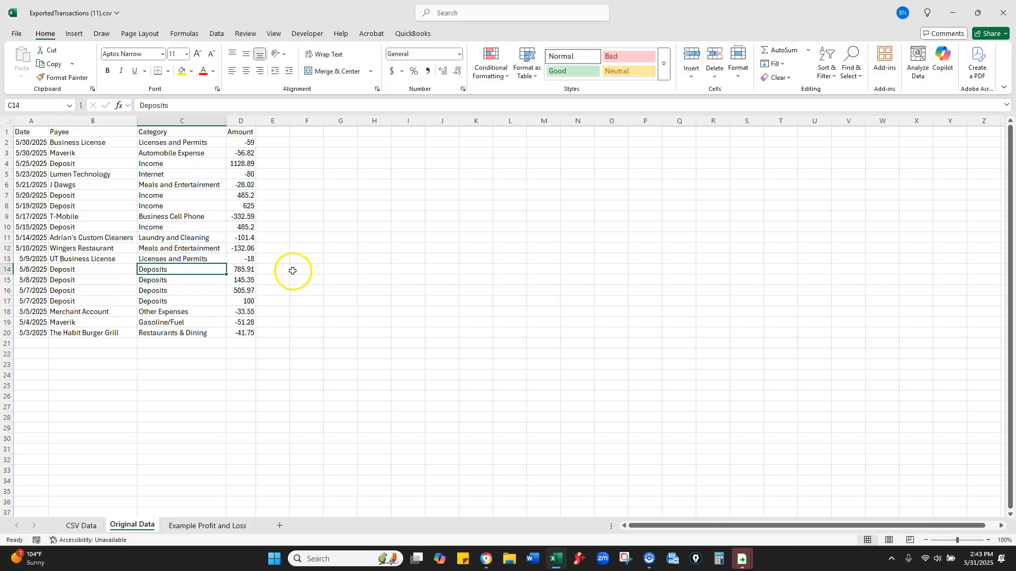
Categorize the deposits in C14 through C17 as Income and the Merchant Account transaction in C18 as Merchant Fees
text(Inc)
key(Return)
text(Inc)
key(Return)
text(Inc)
key(Return)
text(Inc)
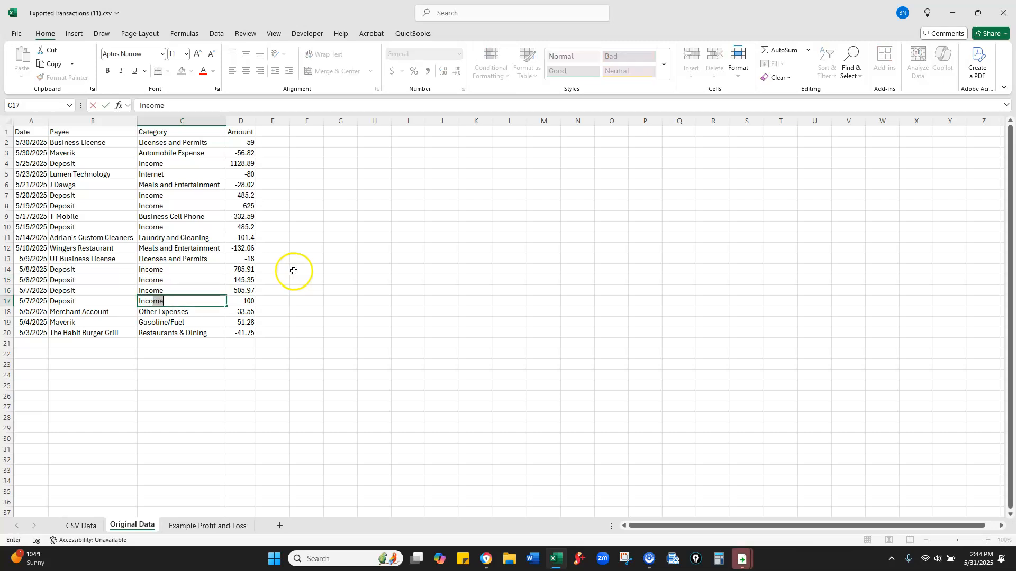
key(Return)
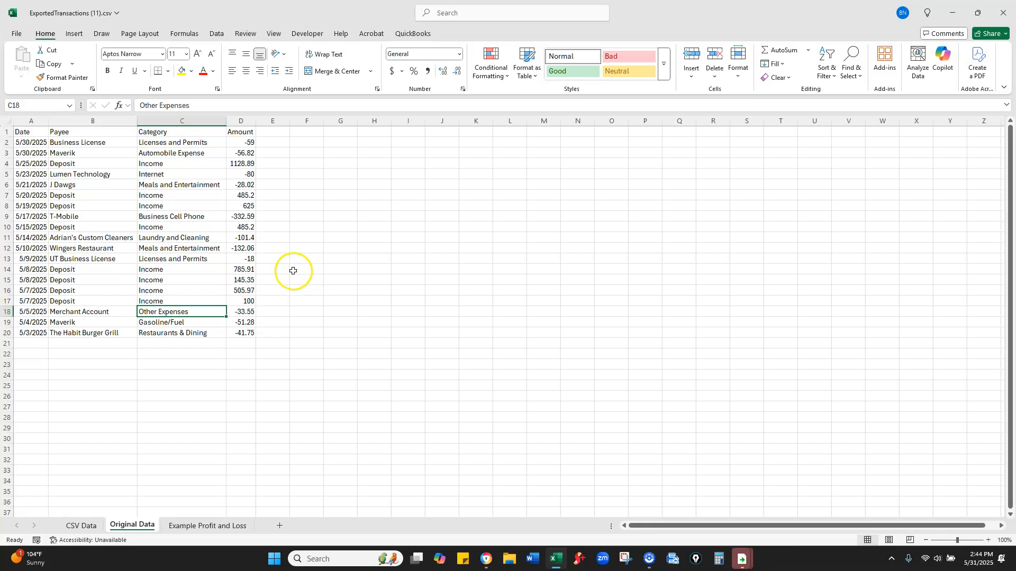
text(Merchangt Fees)
key(Return)
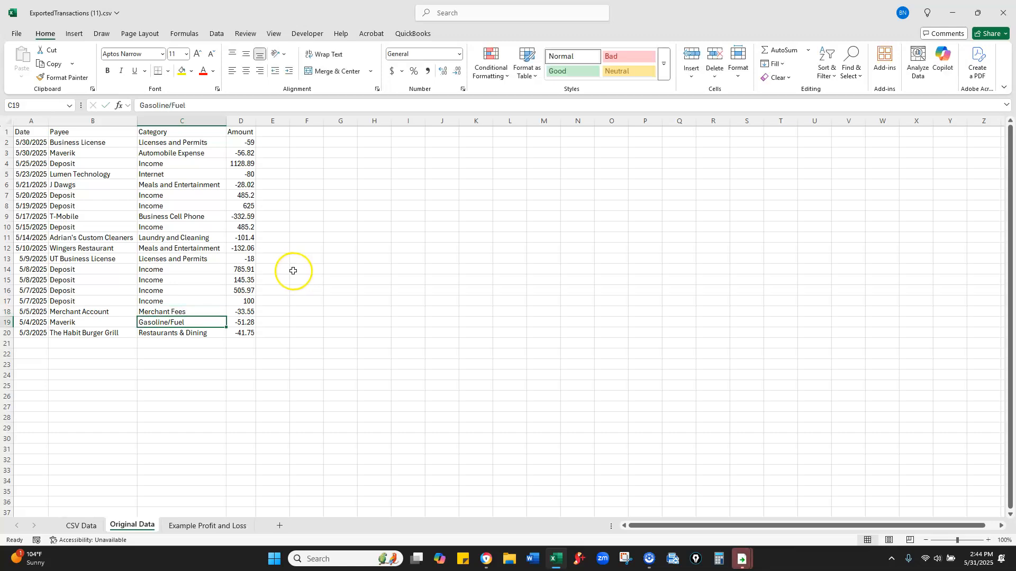
Categorize the Maverik transaction in C19 as Automobile Expense and The Habit Burger Grill transaction in C20 as Meals and Entertainment
text(Auo)
key(BackSpace)
text(to)
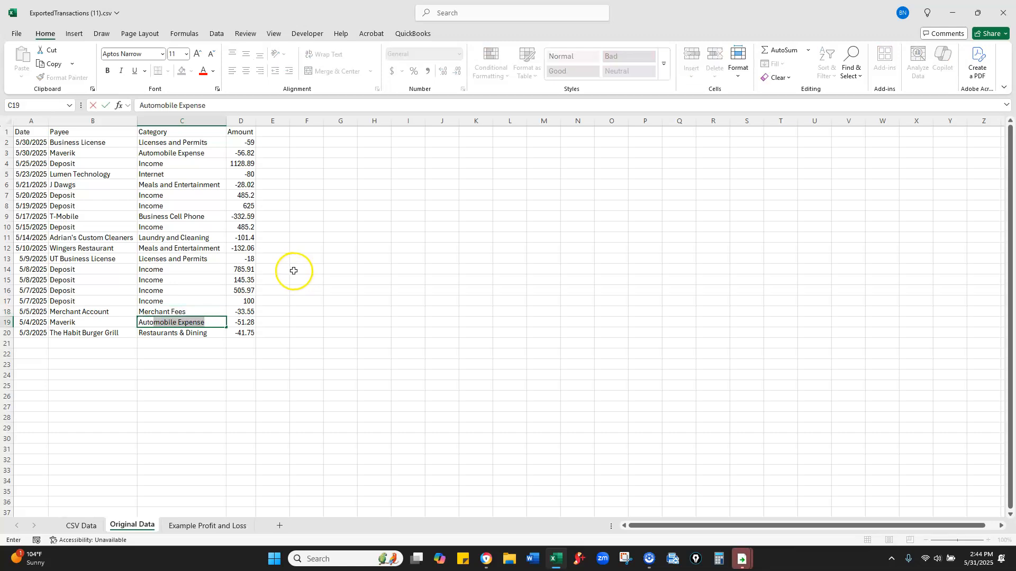
key(Return)
text(MEa)
key(Return)
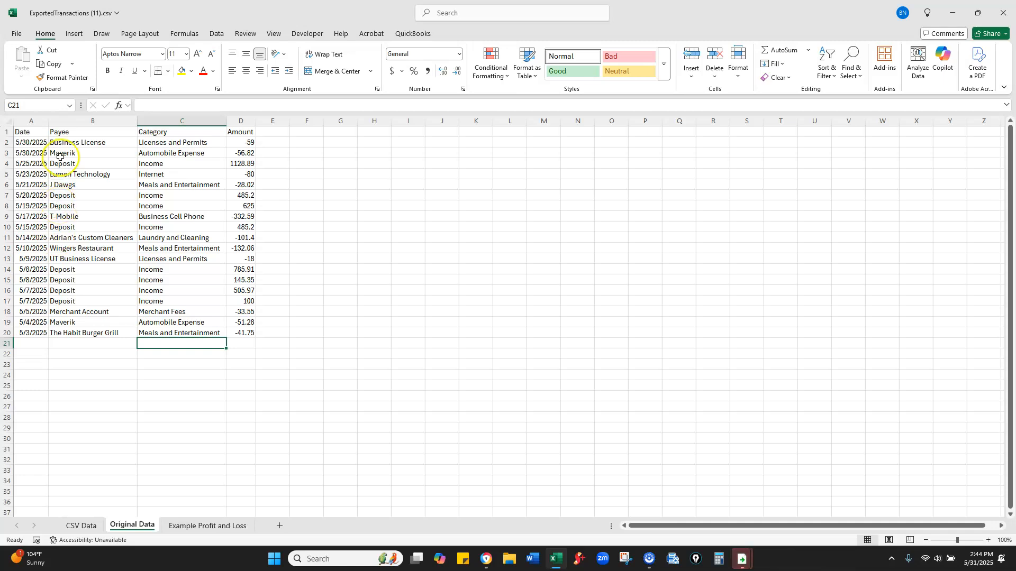
click(79, 141)
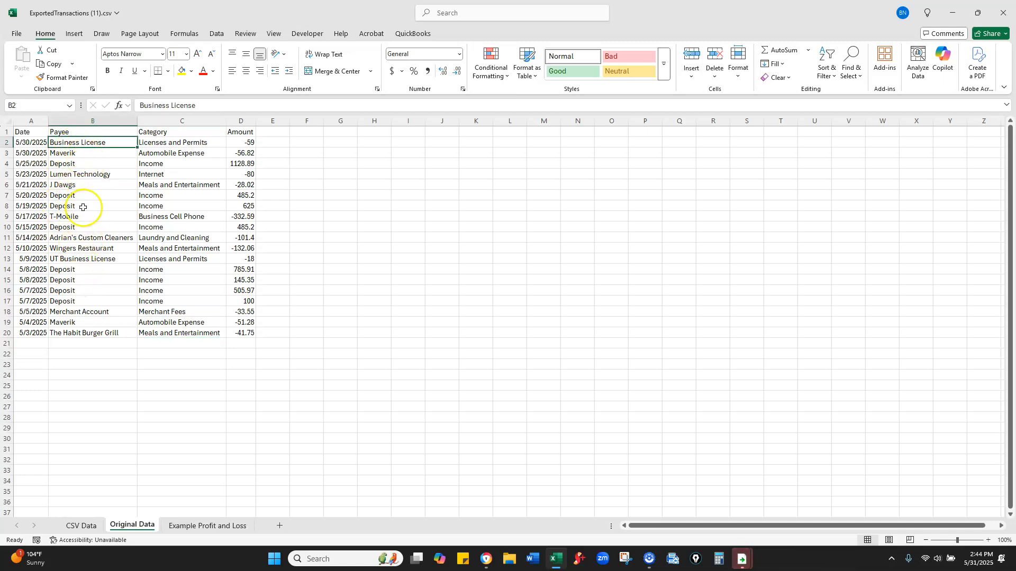
click(90, 156)
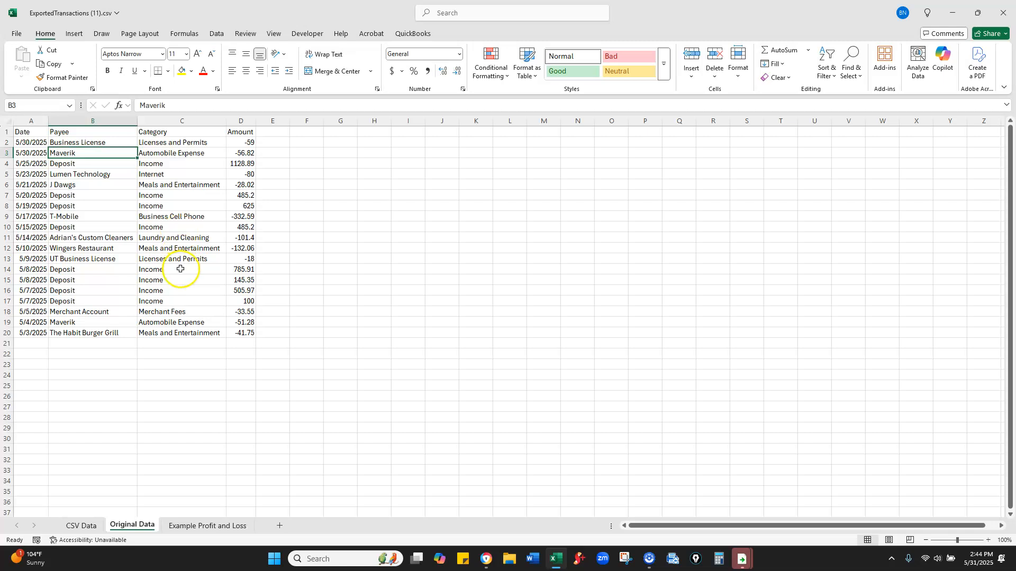
click(292, 247)
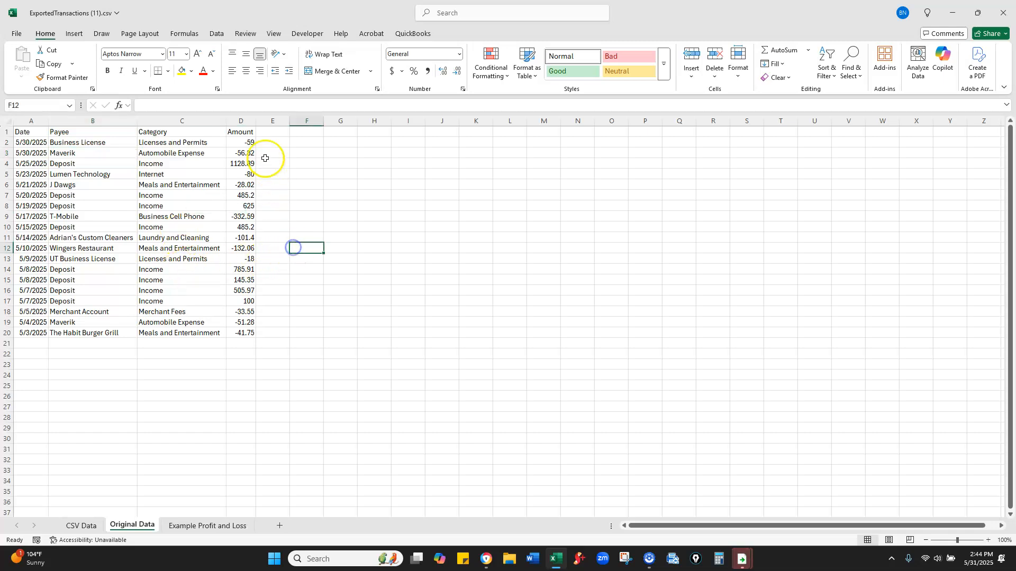
Apply the Number format to the whole Amount column
click(245, 121)
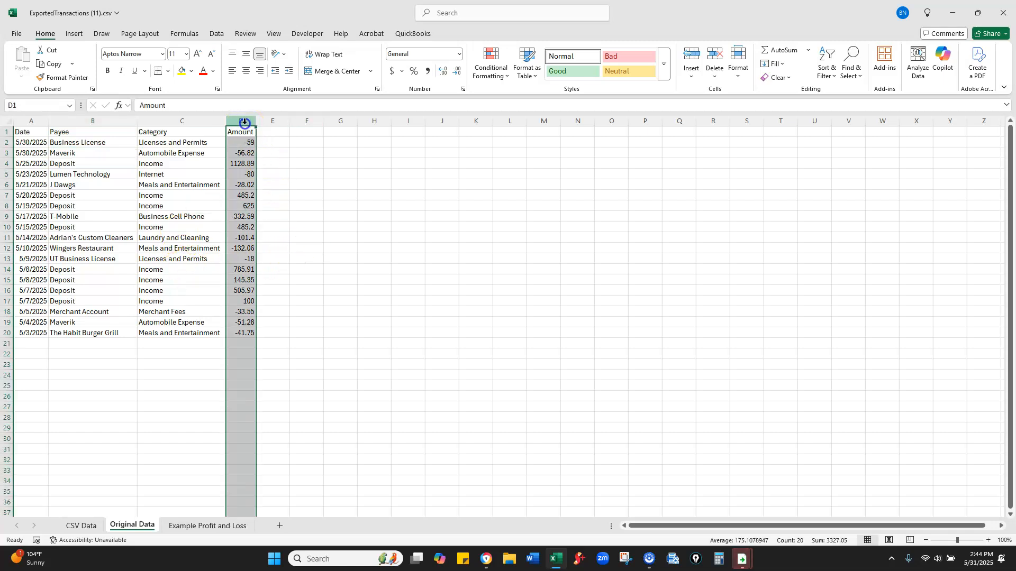
click(458, 55)
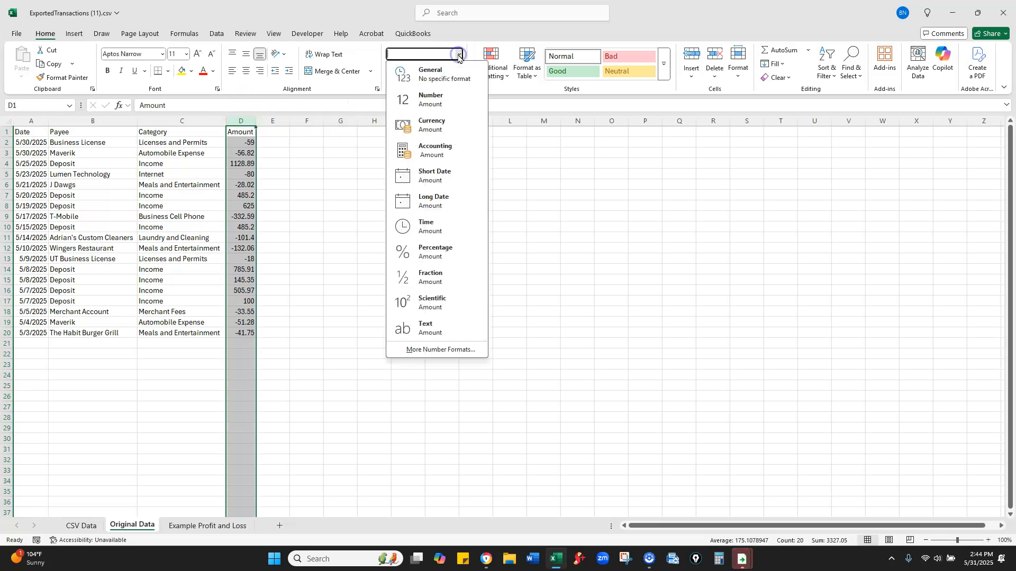
click(429, 100)
click(429, 226)
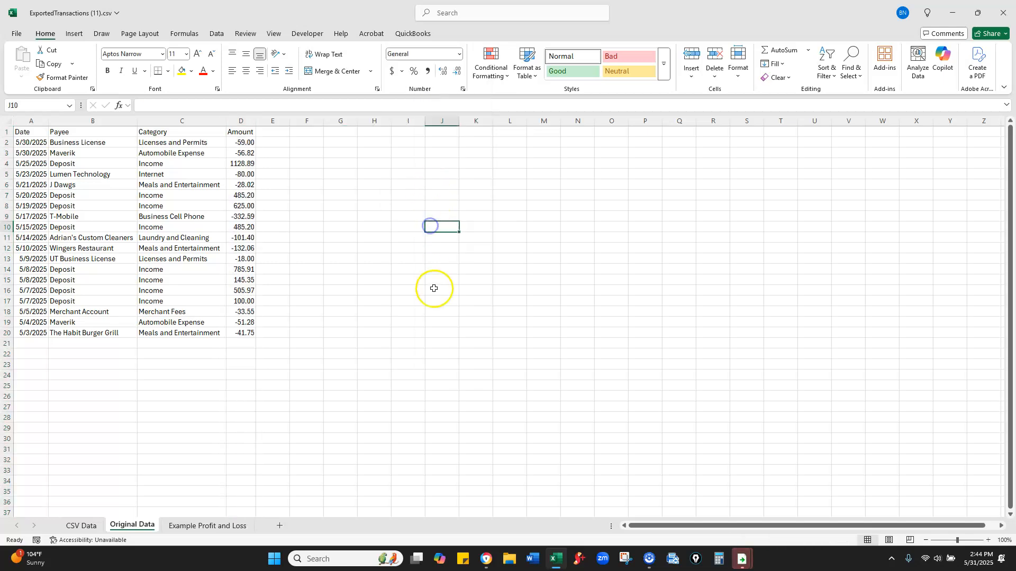
Apply the Accounting format to the whole Amount column
click(241, 121)
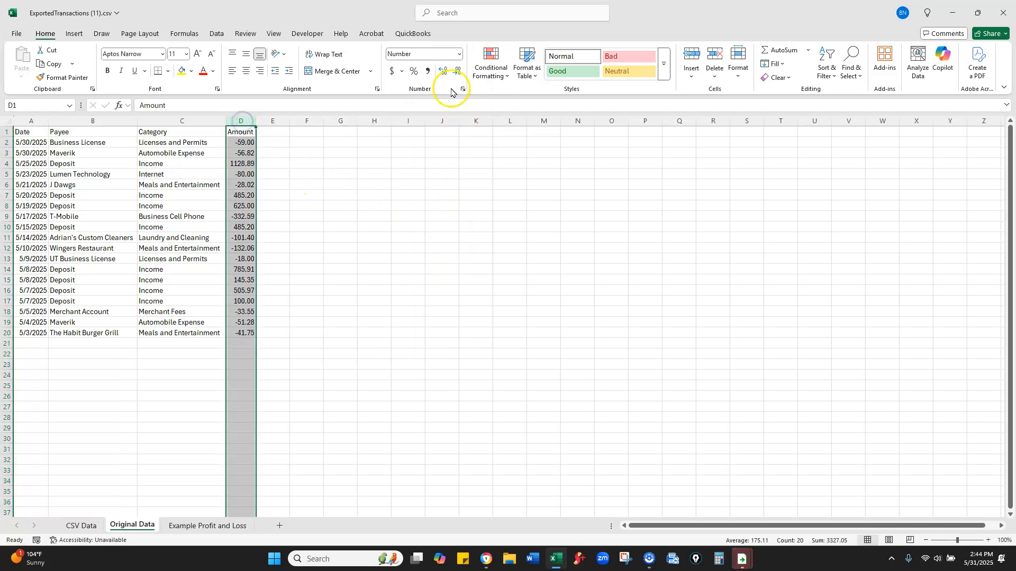
click(458, 54)
click(448, 141)
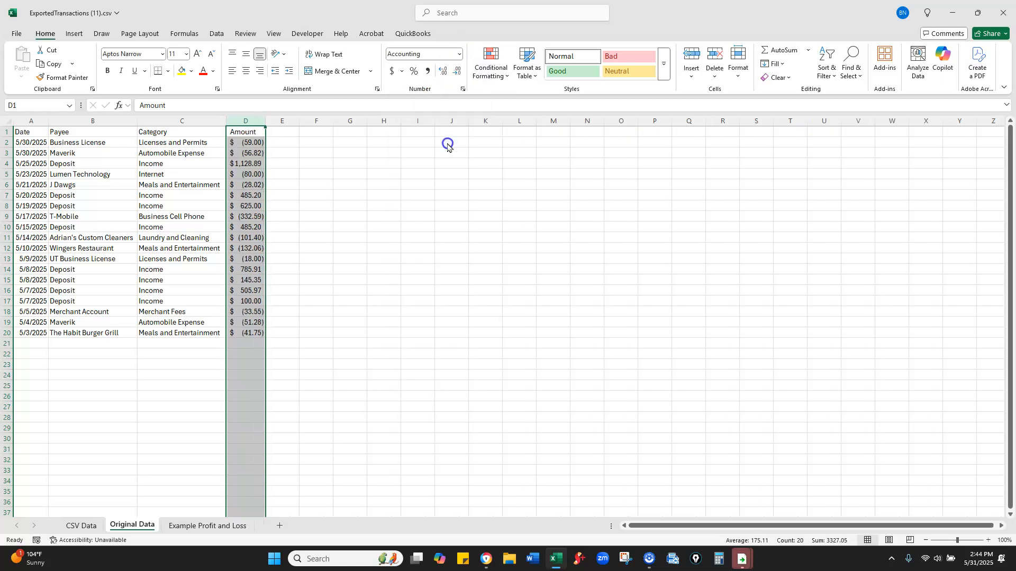
click(461, 184)
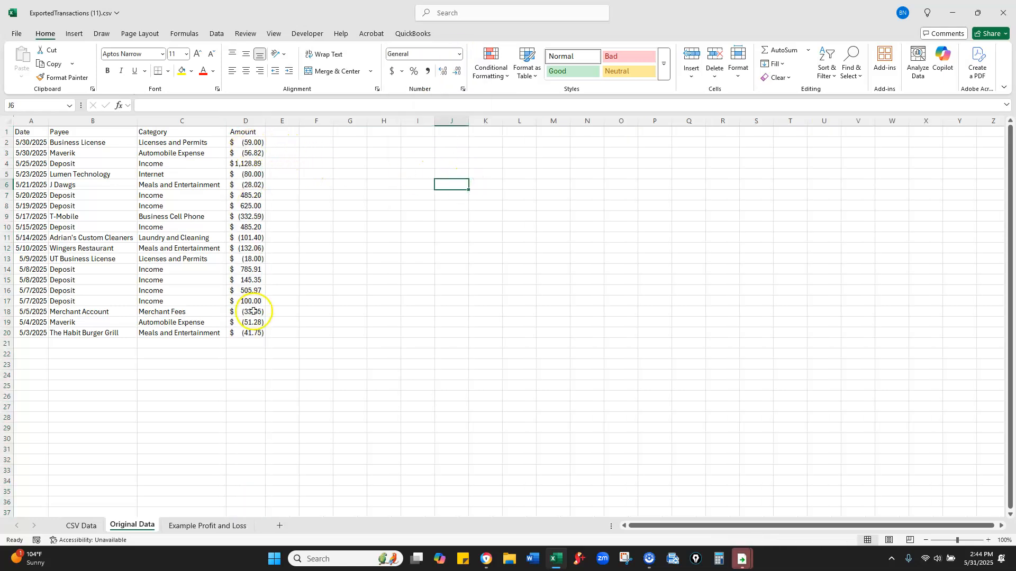
Sort the transactions by Amount from smallest to largest, expanding the selection to include the adjacent columns
click(250, 123)
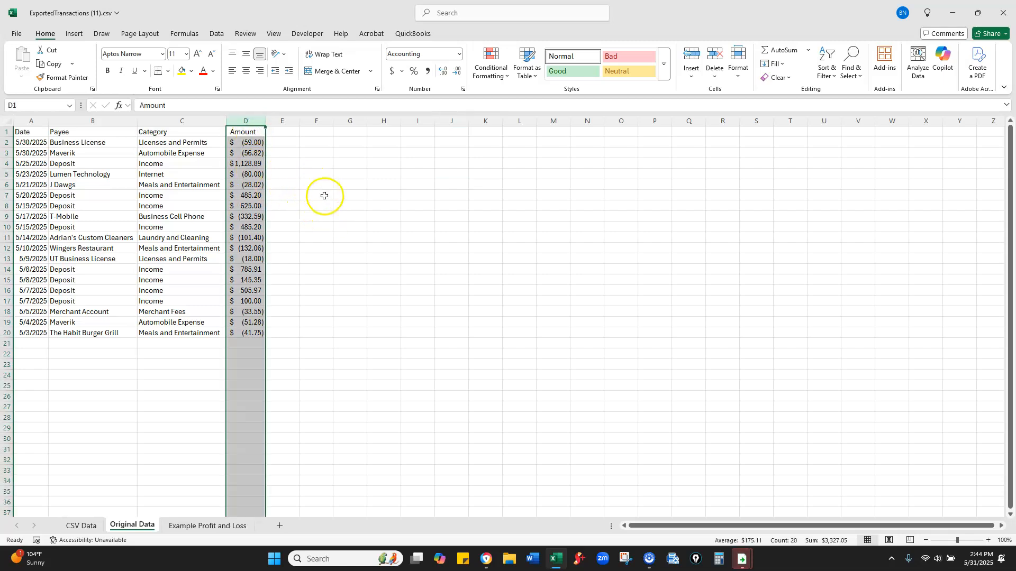
click(829, 76)
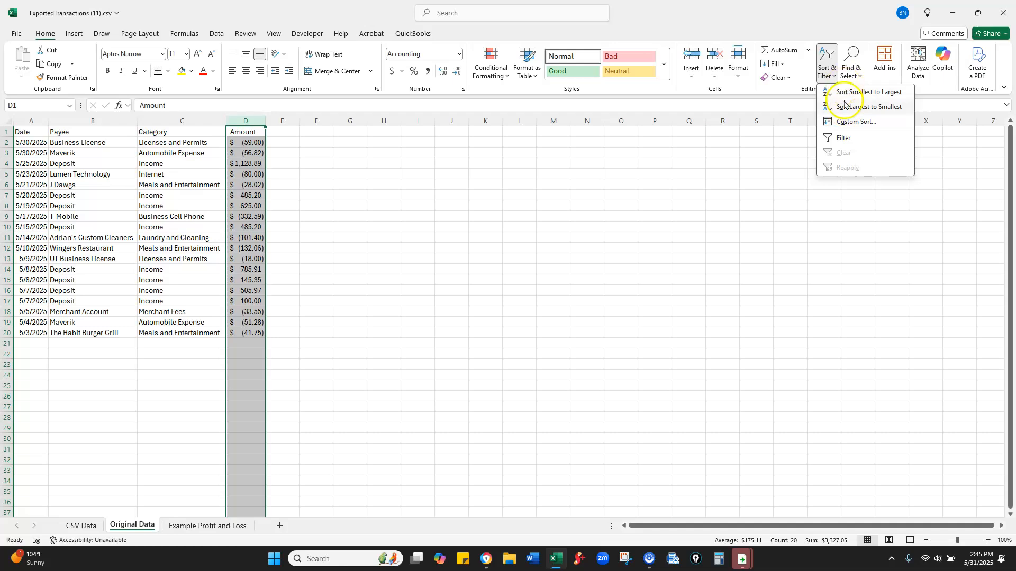
click(844, 103)
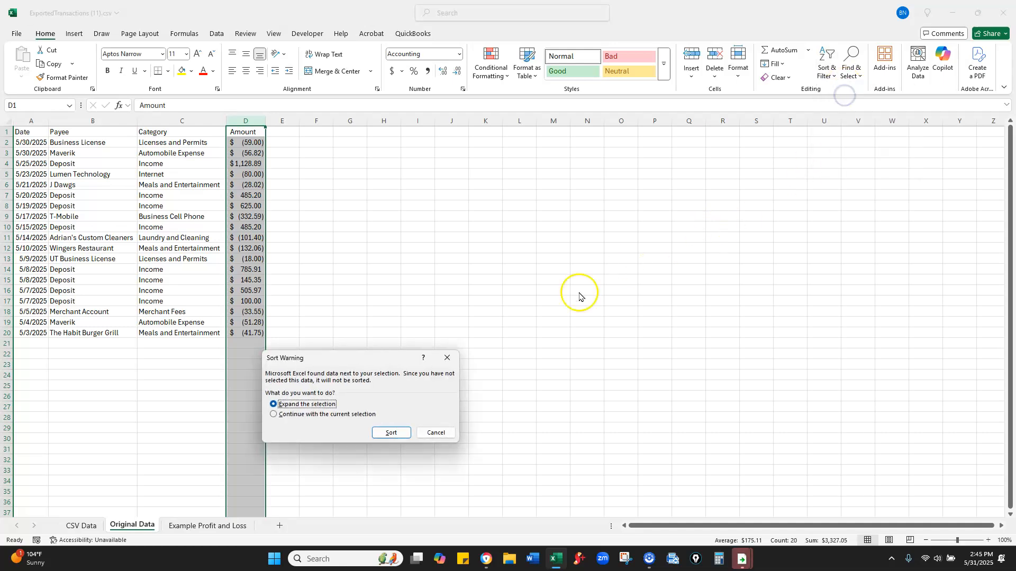
click(389, 434)
click(484, 311)
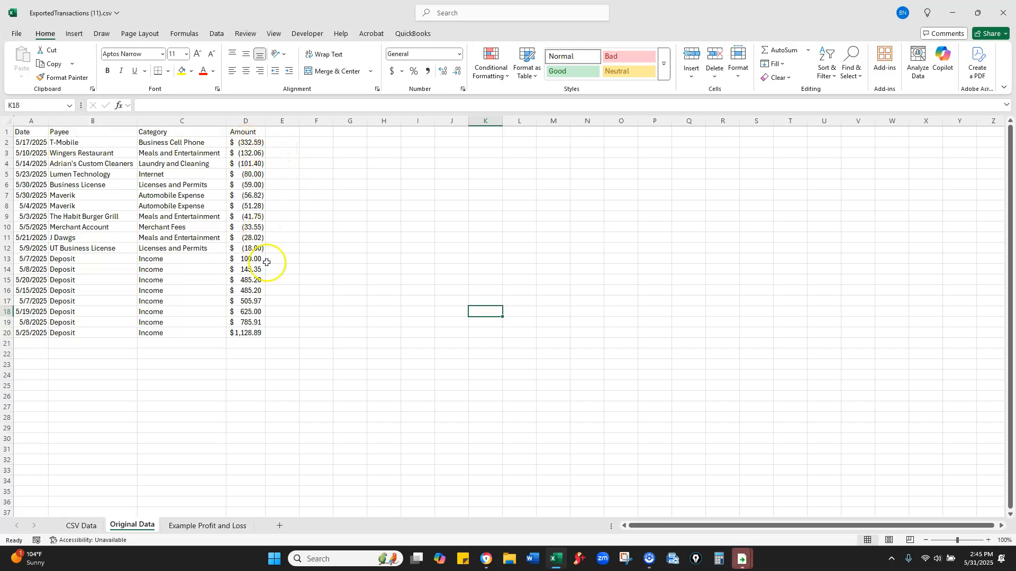
drag(53, 260, 77, 332)
click(439, 324)
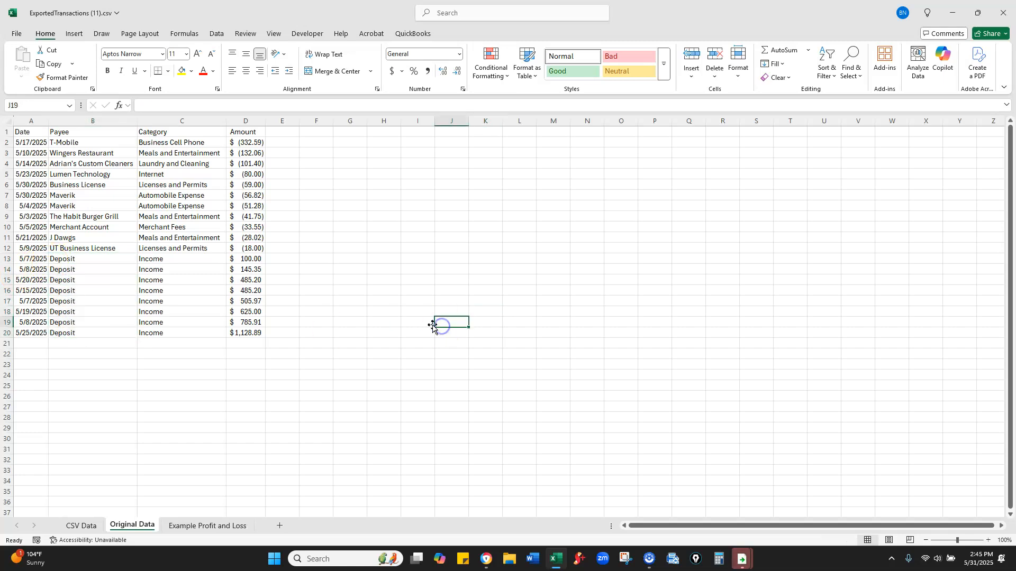
click(347, 276)
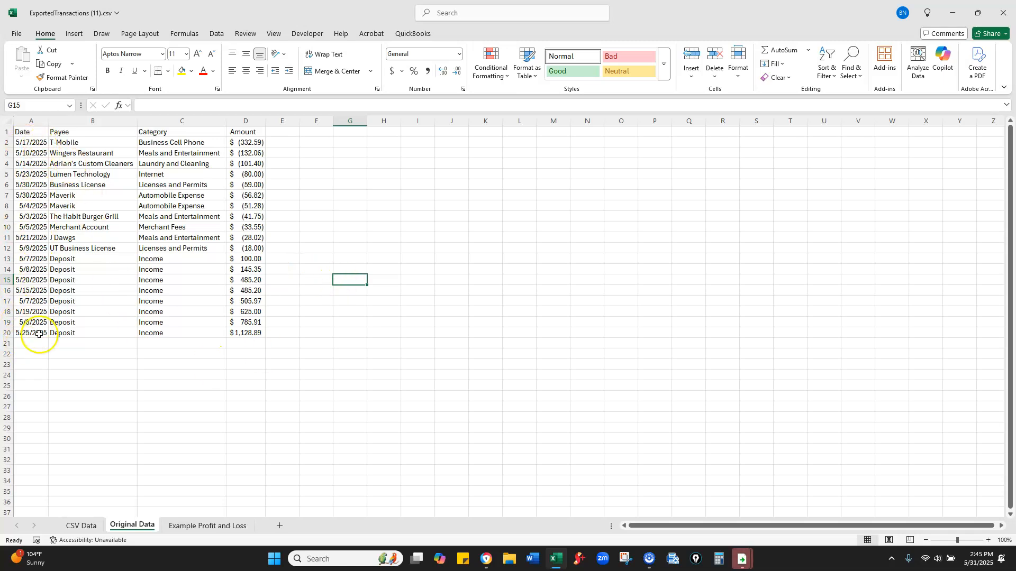
click(497, 205)
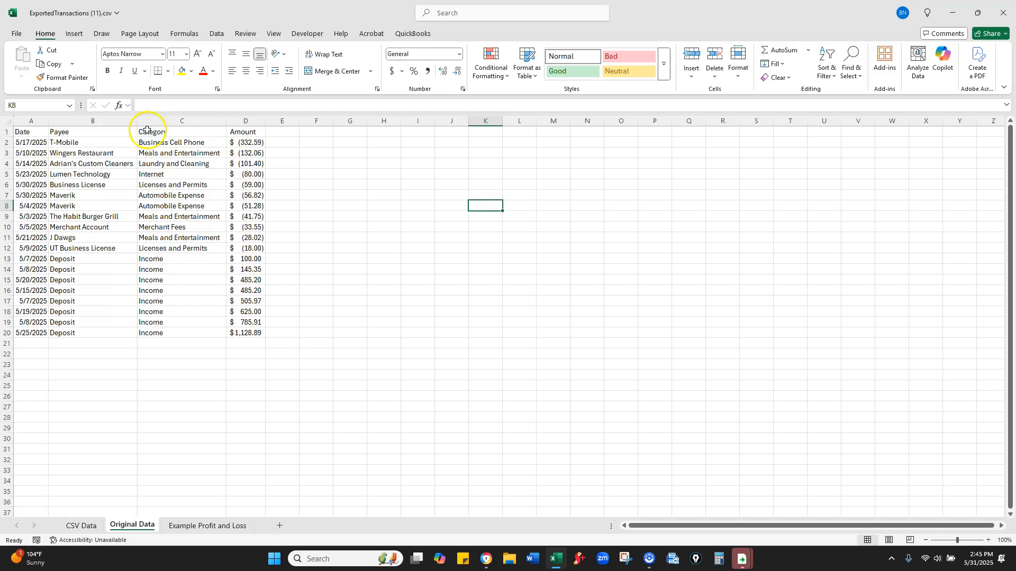
Make the header row A1:D1 of the transaction table bold
drag(33, 128, 233, 137)
key(ctrl+b)
click(387, 174)
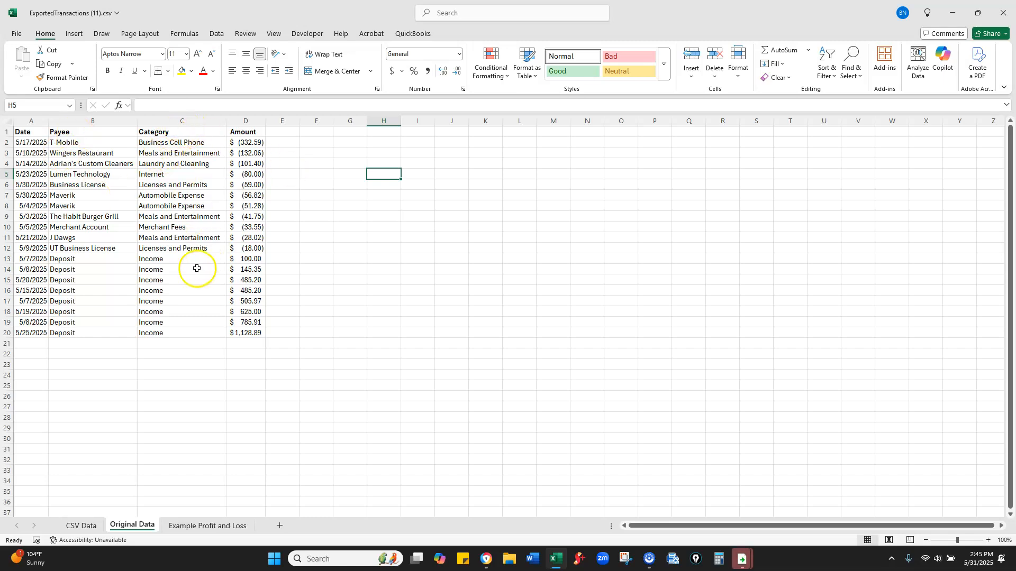
click(256, 143)
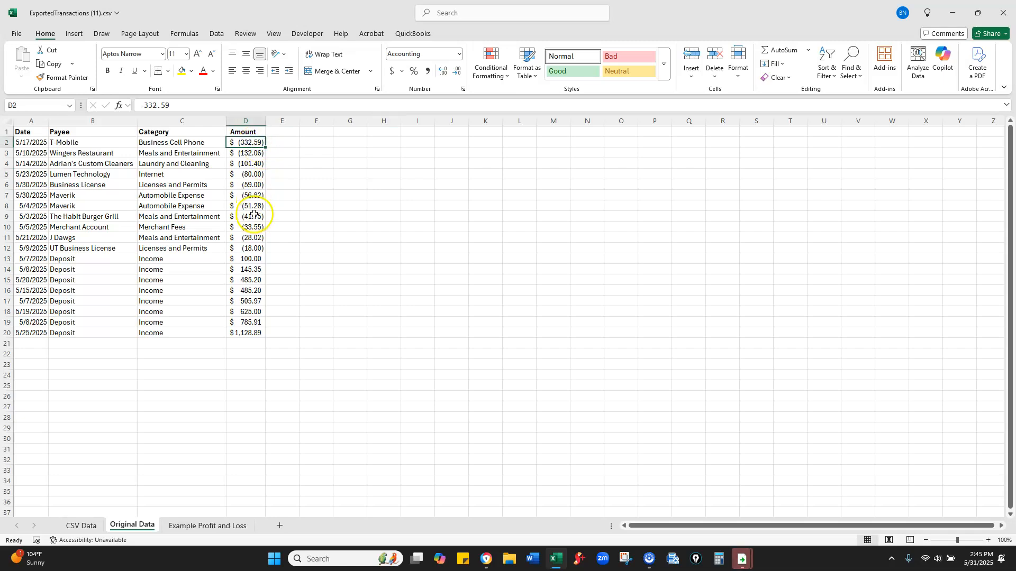
click(390, 141)
text(Ce)
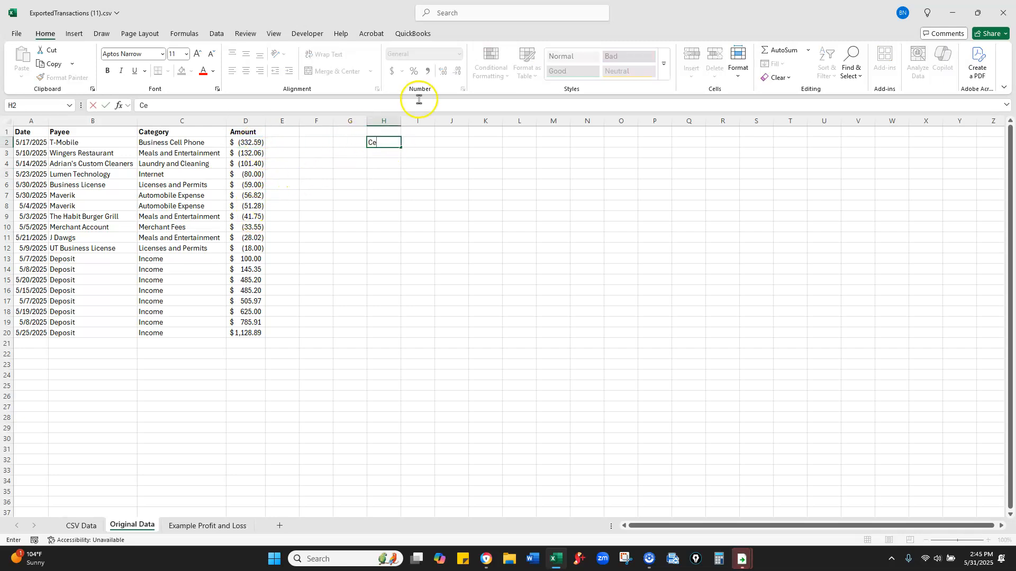
text(ll Phone)
key(Tab)
text(332)
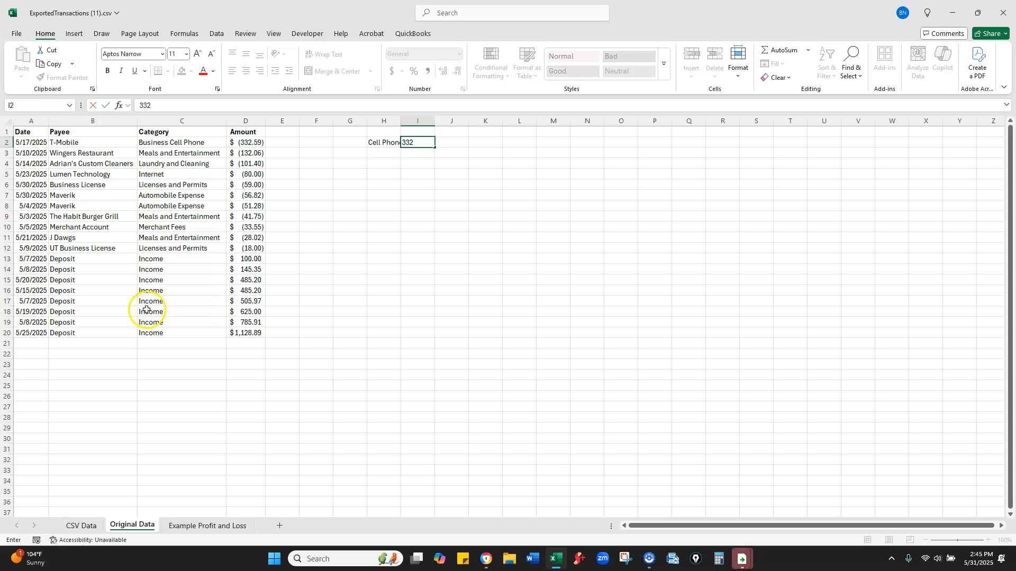
key(Escape)
key(Left)
key(Delete)
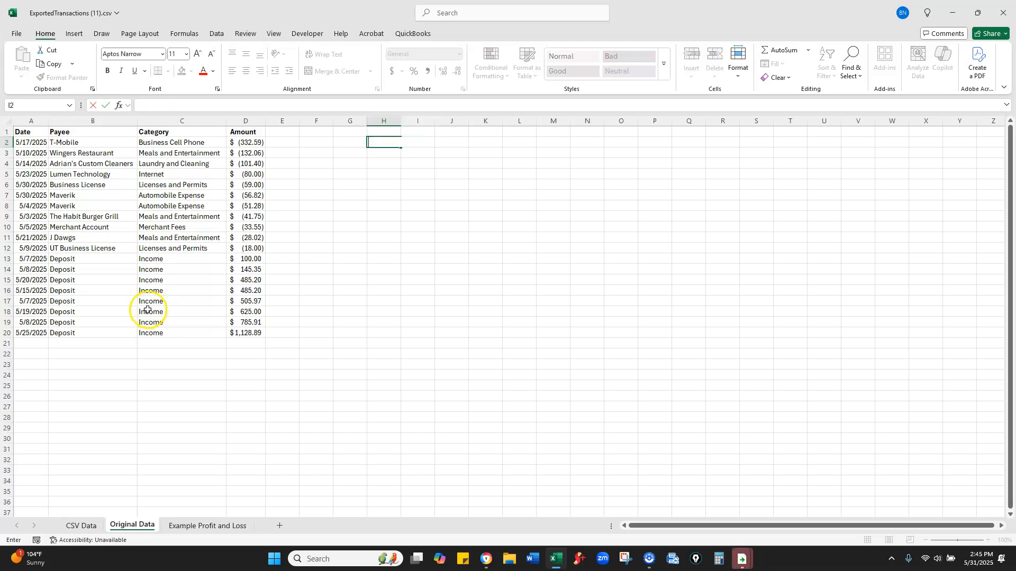
click(352, 324)
click(373, 206)
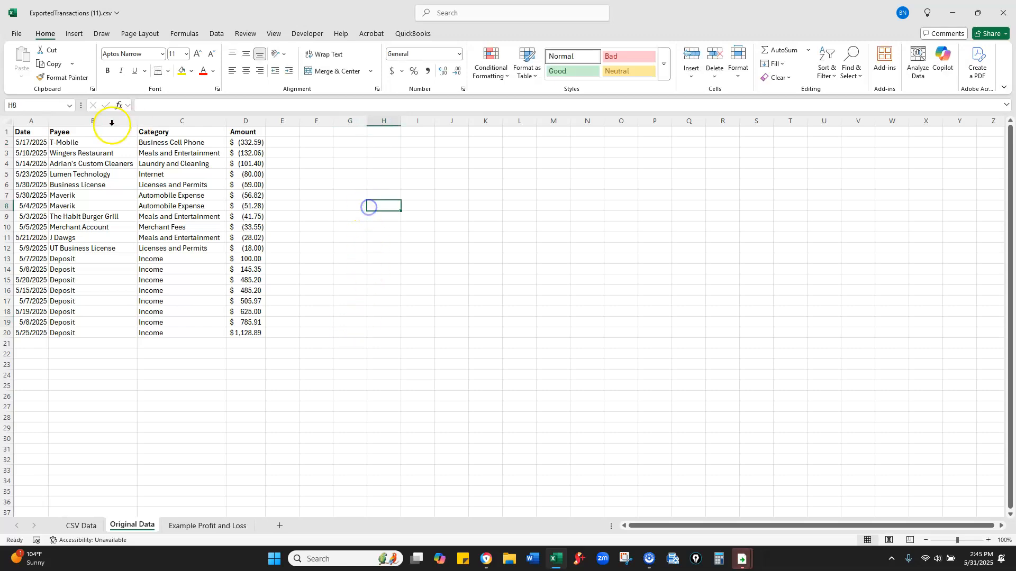
Create a PivotTable from the Category and Amount data in C1:D20, placed on the existing worksheet at H2:I15
drag(157, 133, 242, 337)
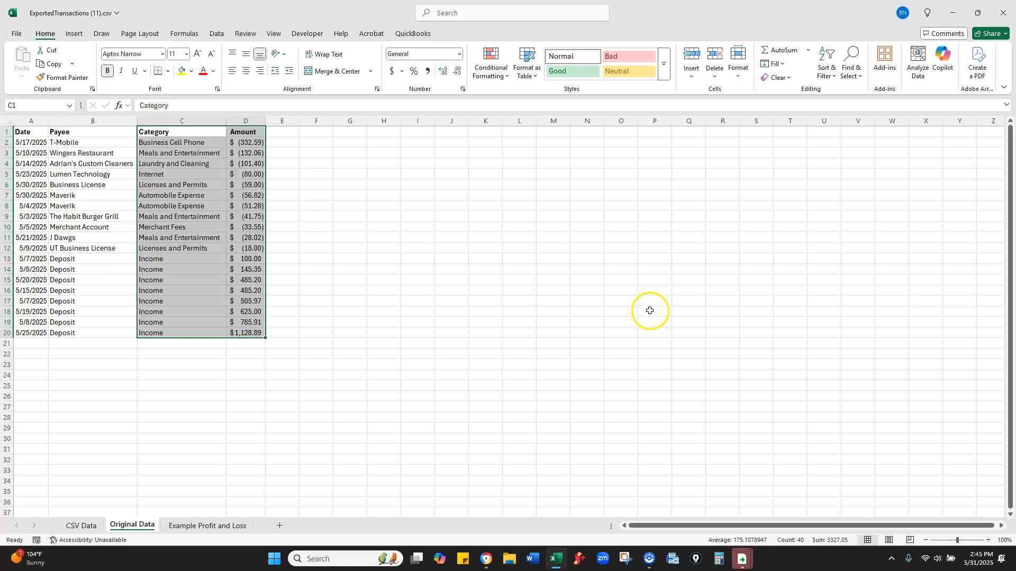
click(74, 35)
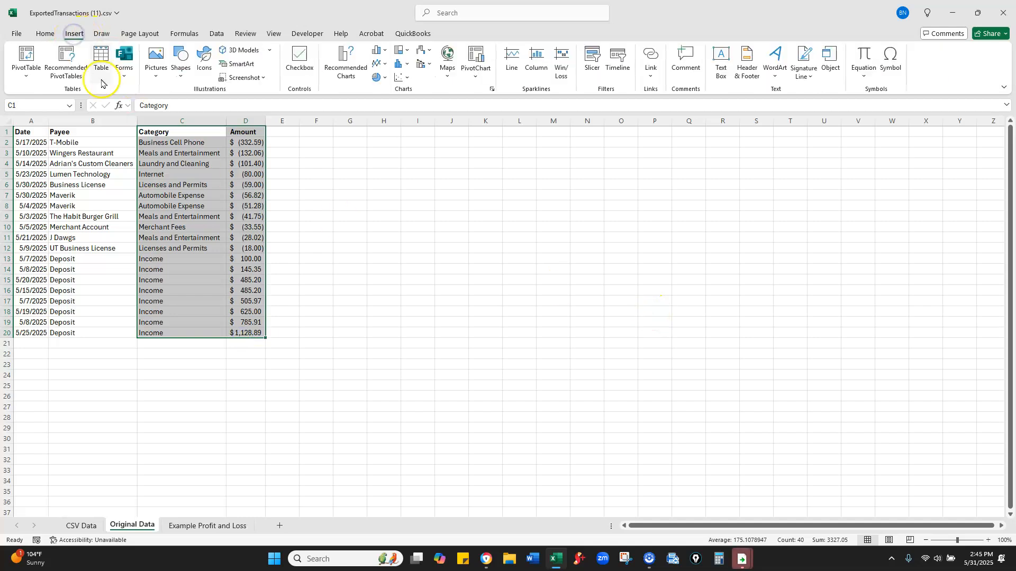
click(28, 76)
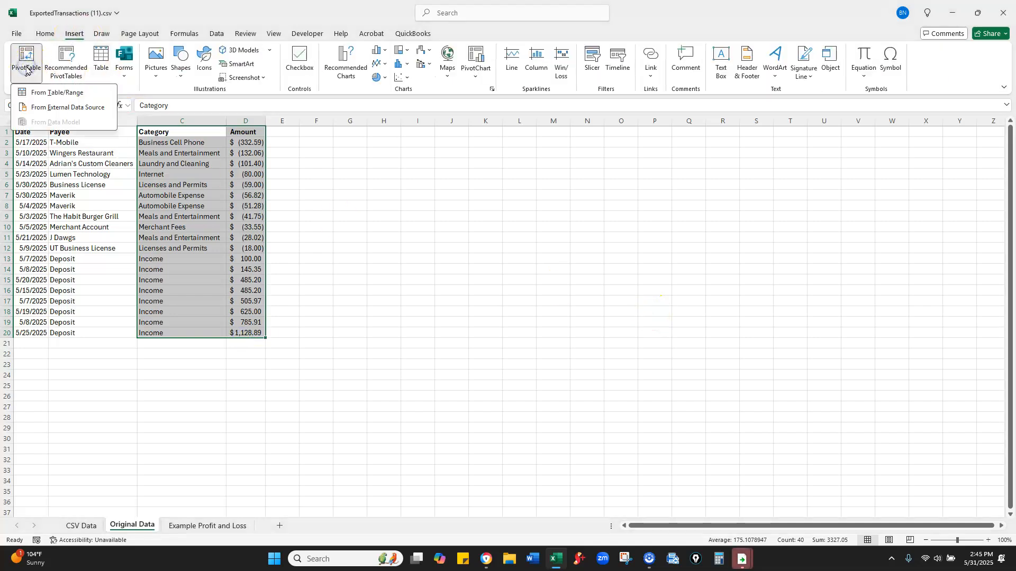
click(29, 67)
click(22, 55)
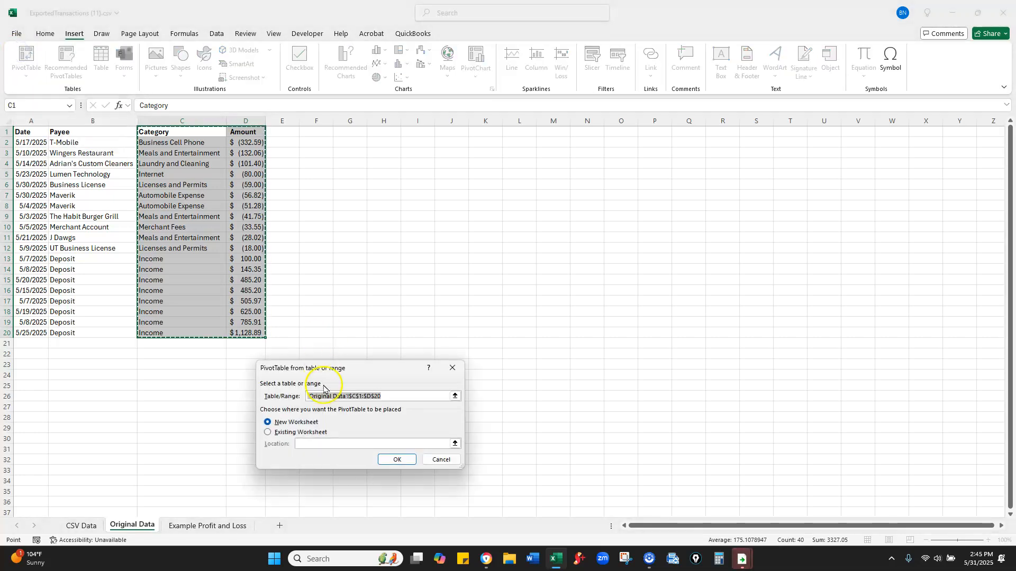
click(268, 433)
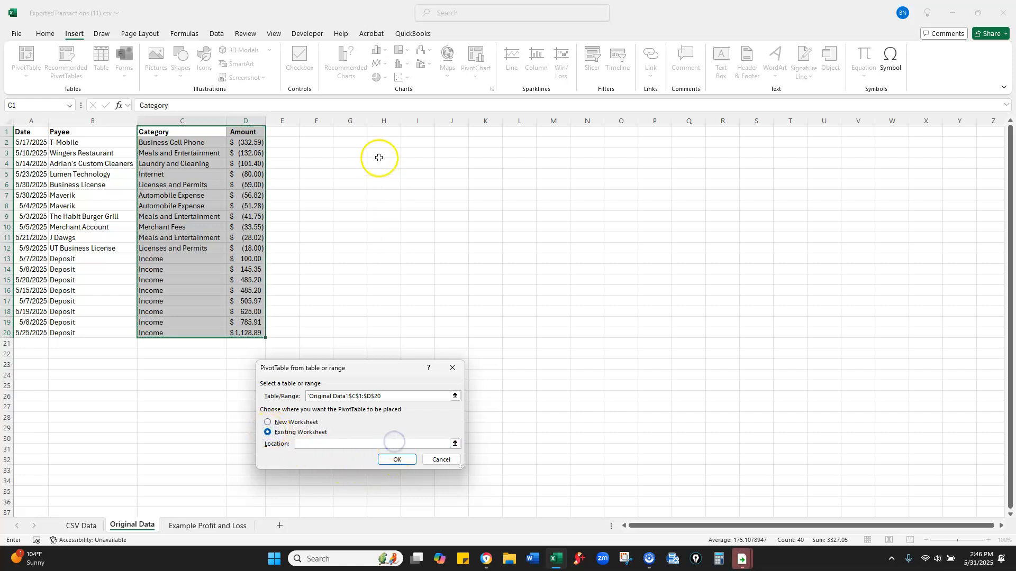
drag(385, 144, 432, 279)
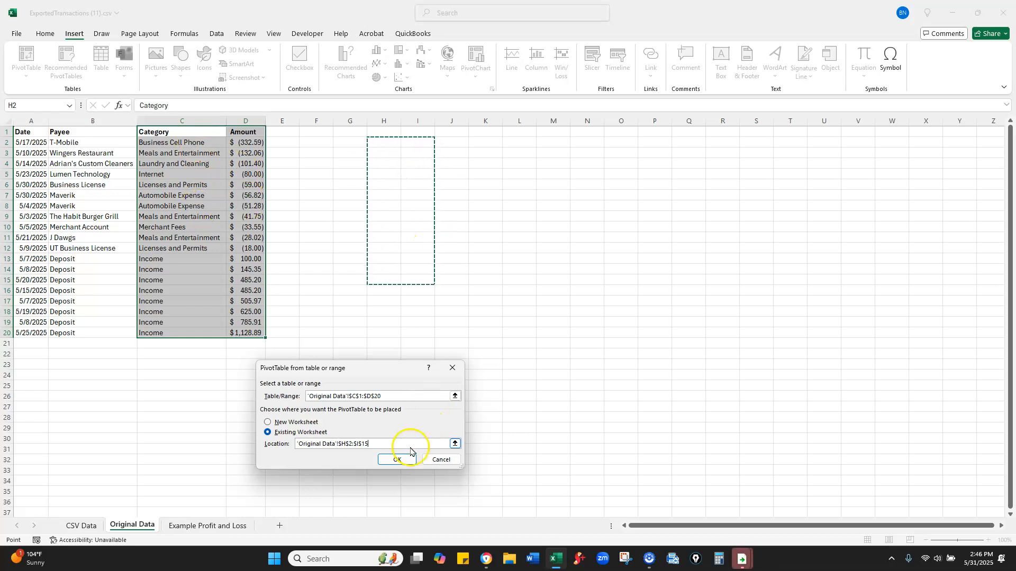
click(397, 460)
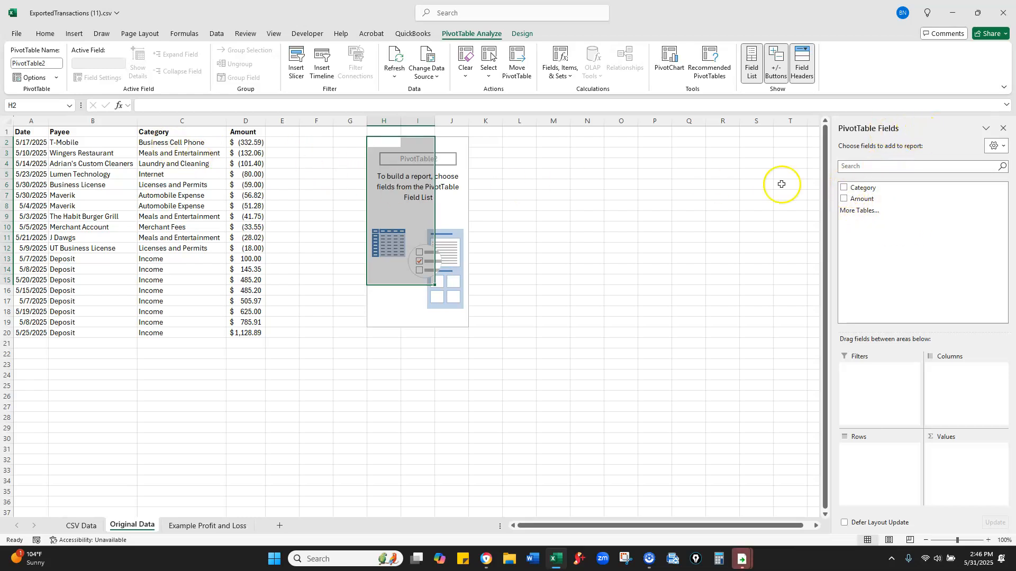
Add Category as the PivotTable's rows and Amount as its summed values
click(844, 189)
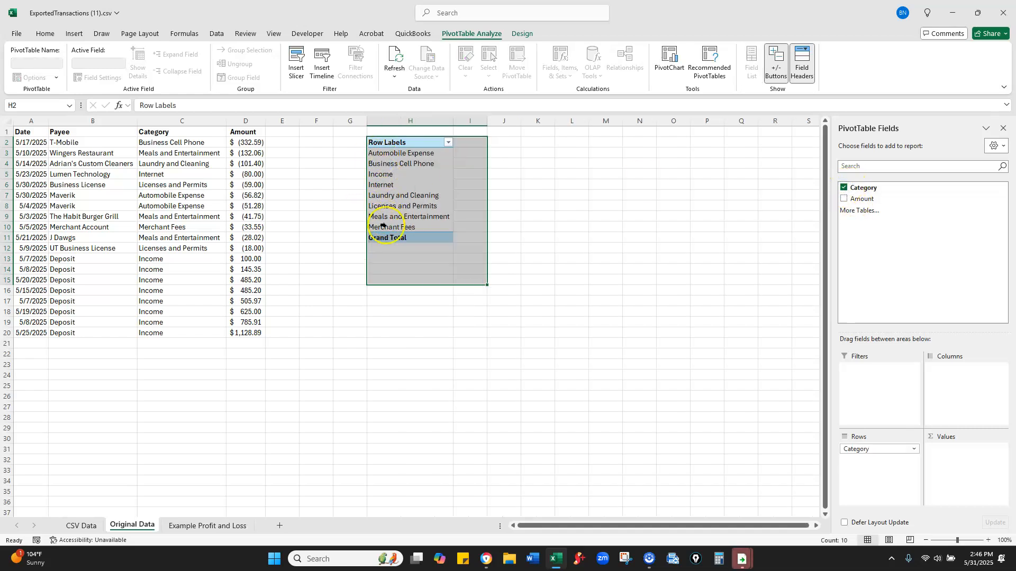
click(844, 199)
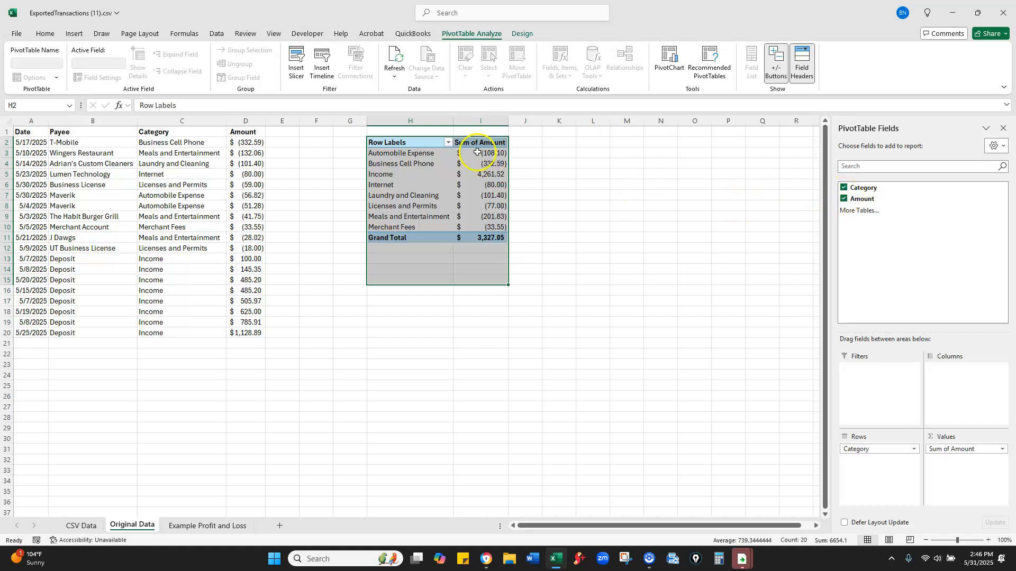
mouse_move(480, 153)
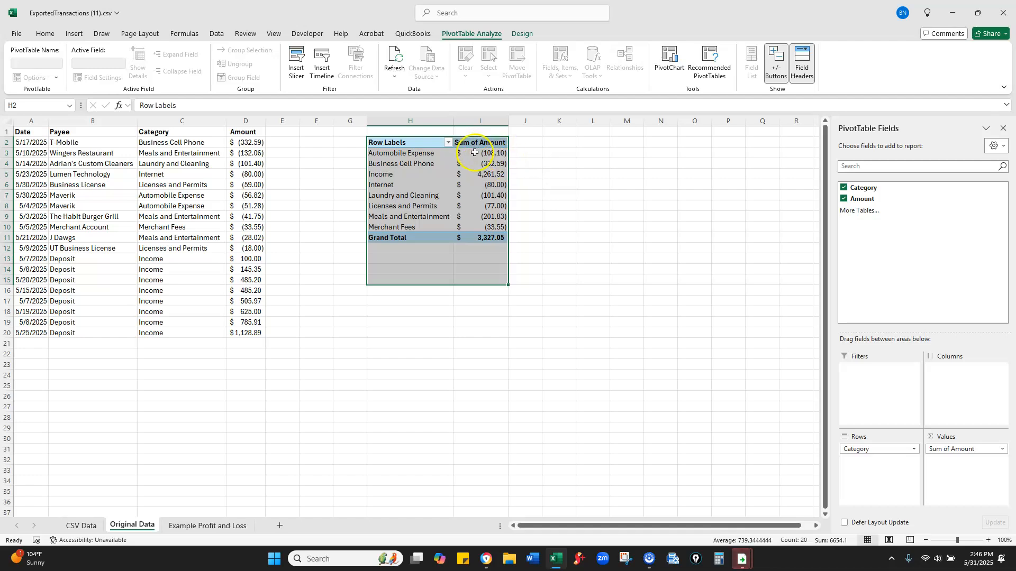
click(557, 227)
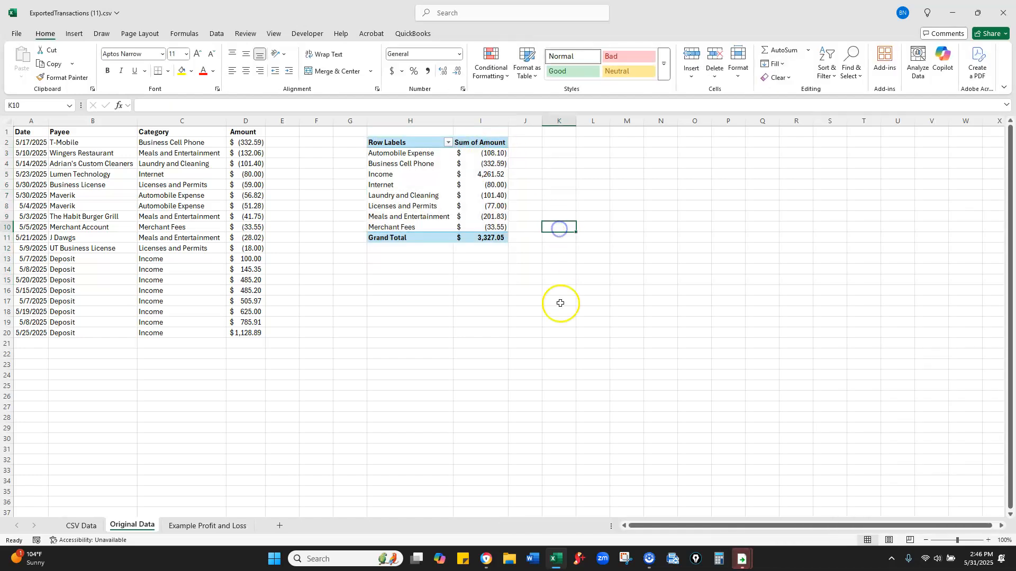
click(560, 302)
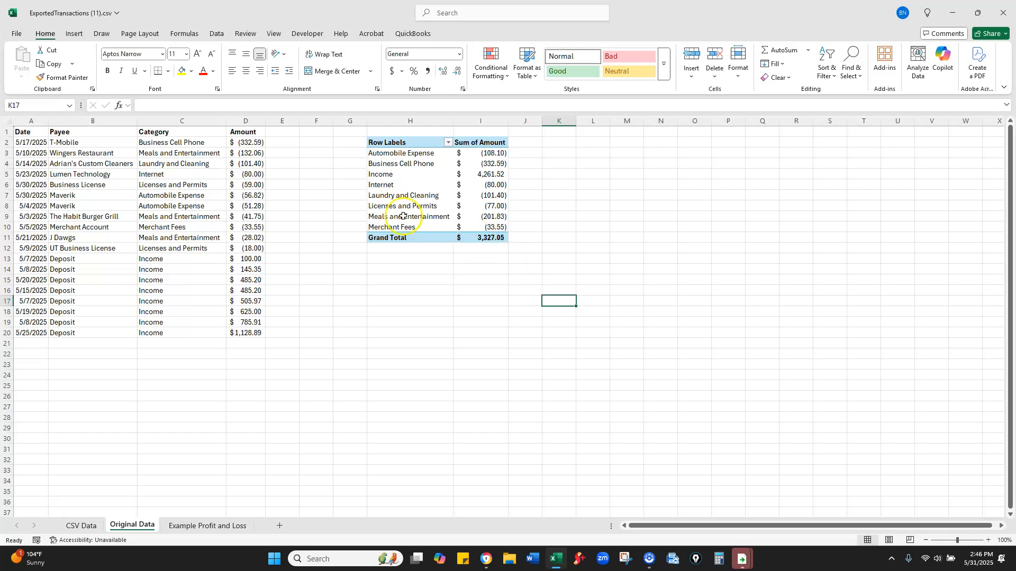
Compare the sum of the Amount column D2:D20 with the PivotTable's Grand Total, and examine its Income and expense rows
click(322, 174)
drag(242, 144, 258, 337)
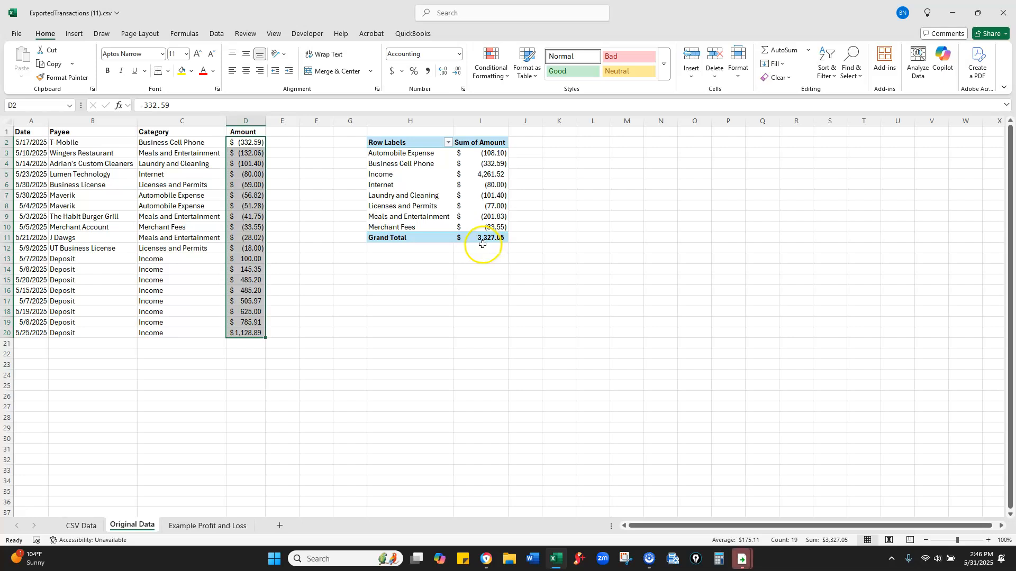
click(606, 248)
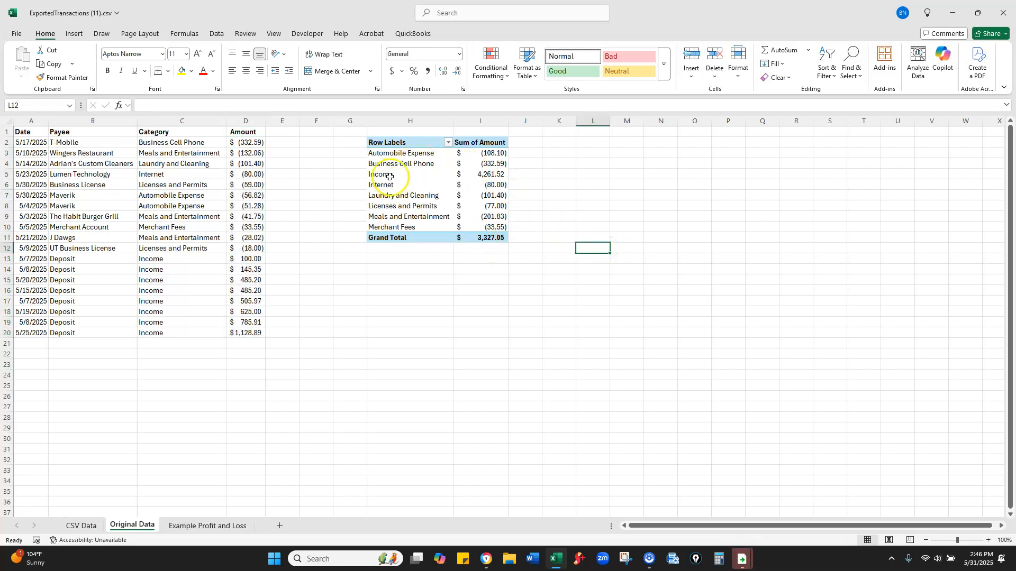
click(424, 174)
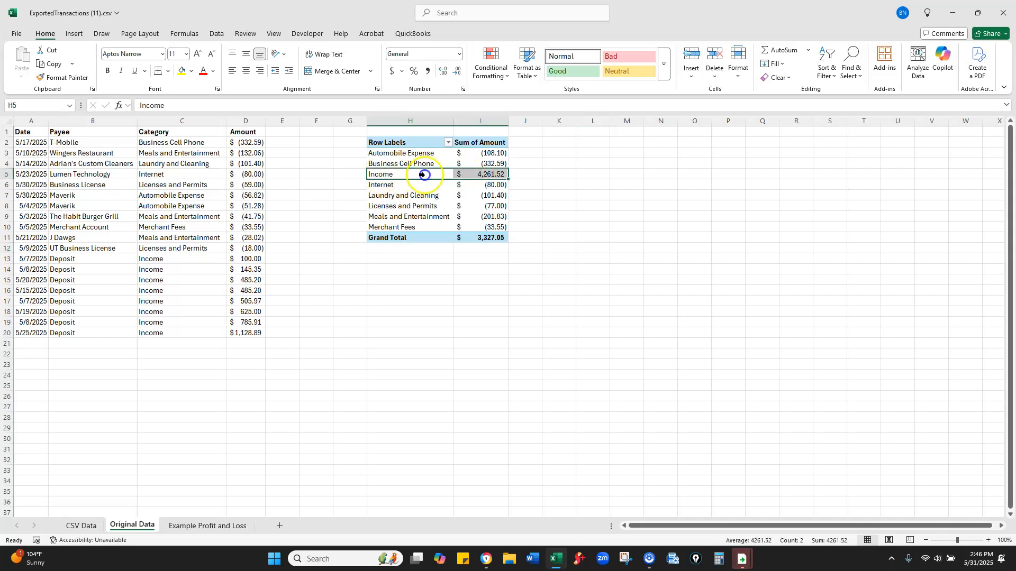
click(376, 176)
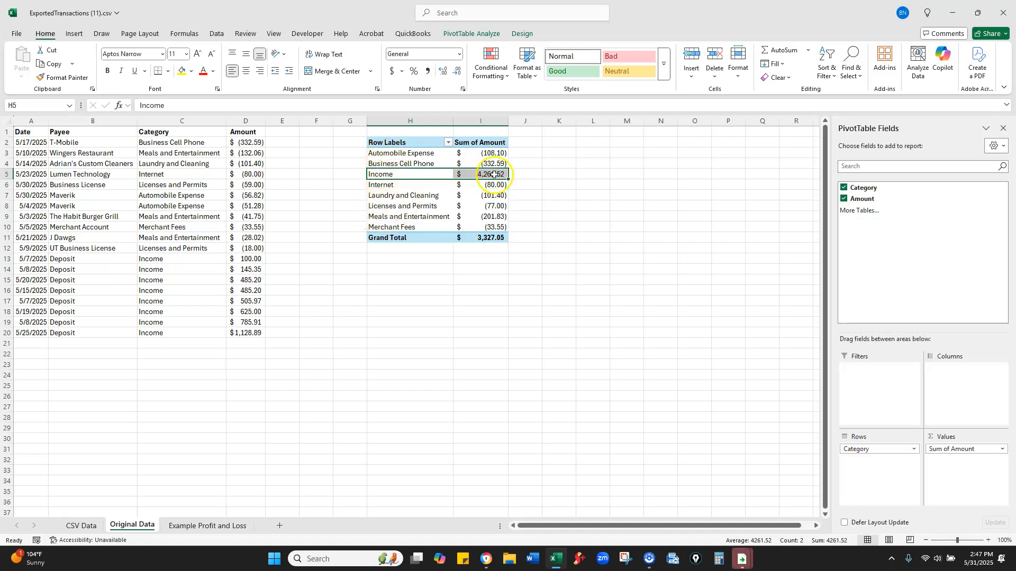
click(556, 163)
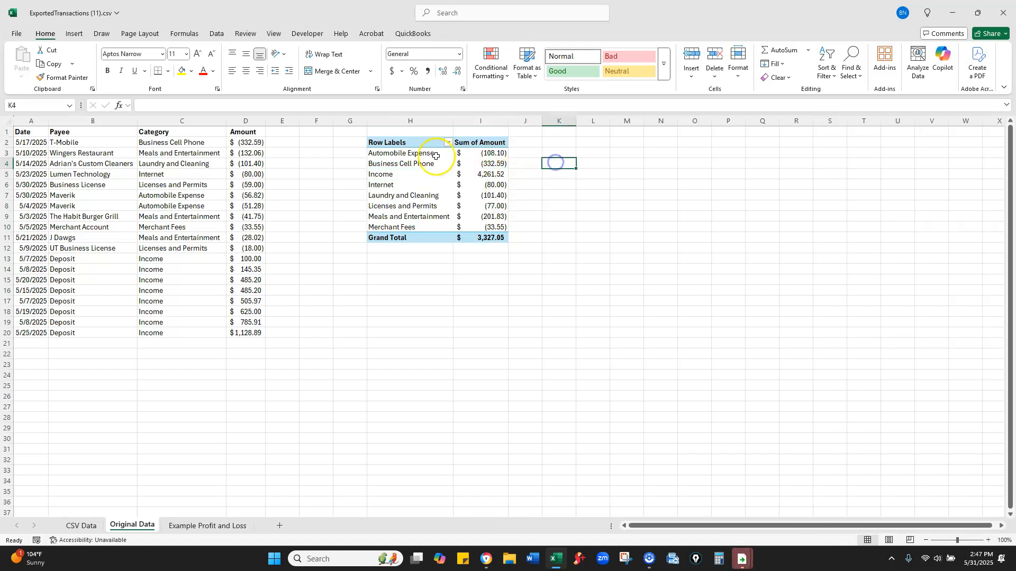
drag(483, 153, 482, 222)
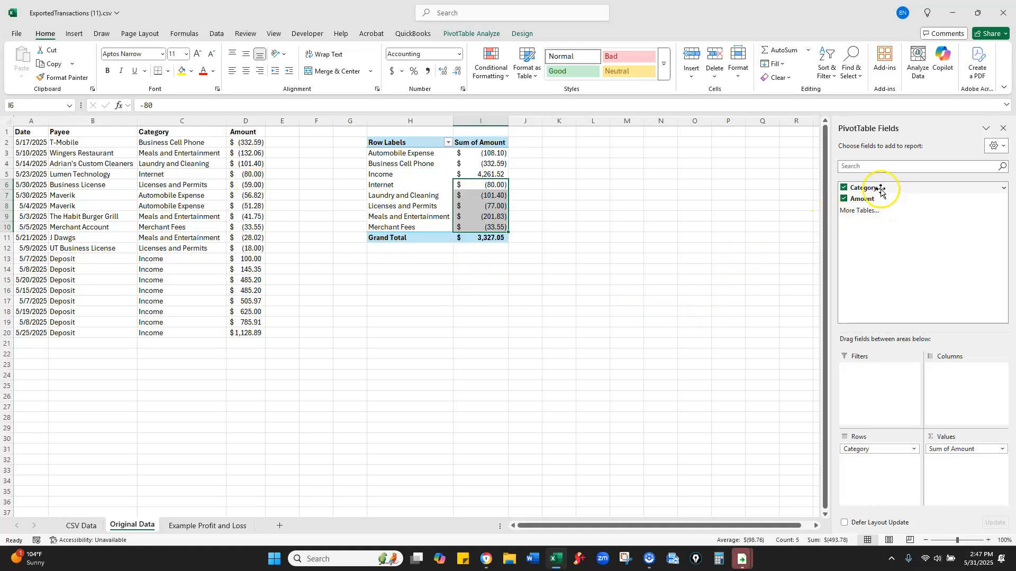
Filter the PivotTable's Category field to exclude Income, leaving only the expense categories
click(1004, 189)
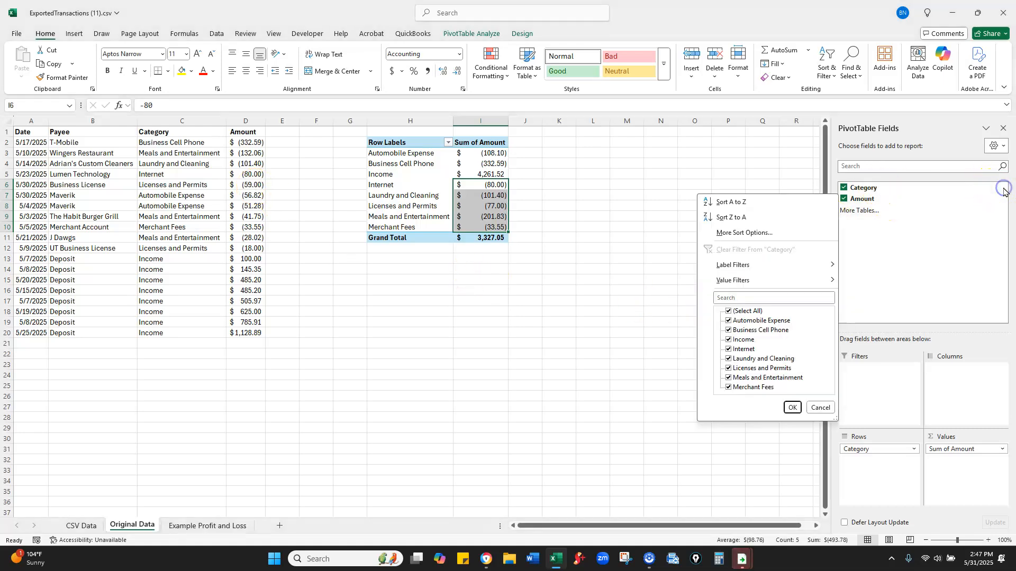
click(727, 341)
click(792, 407)
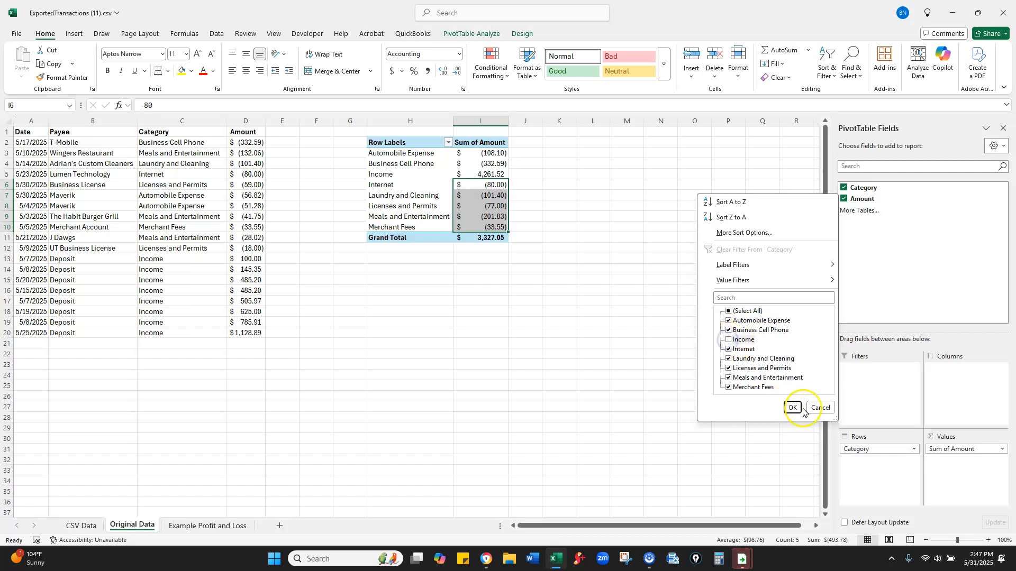
click(671, 355)
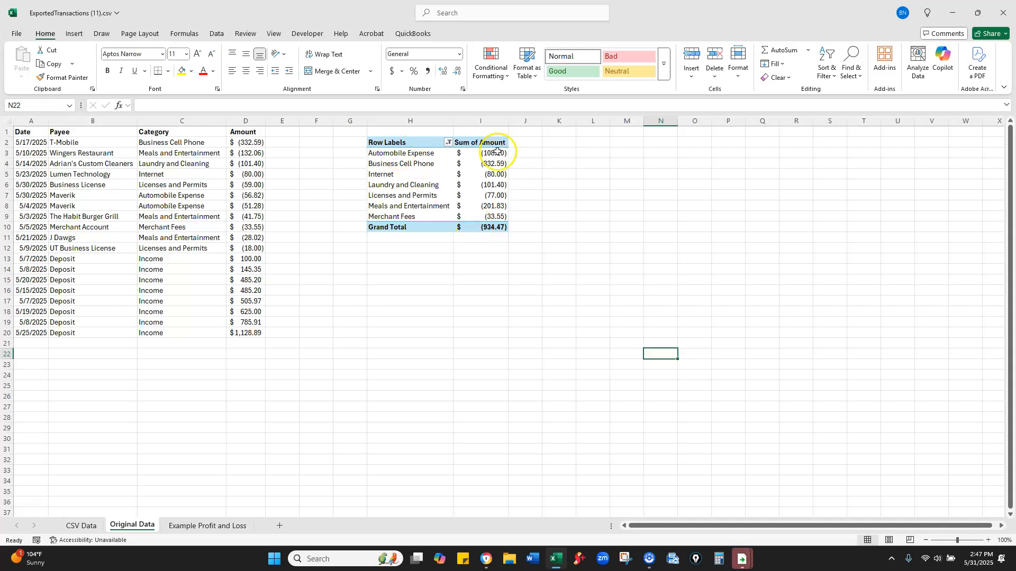
Change the PivotTable's Category filter to show only Income
click(424, 142)
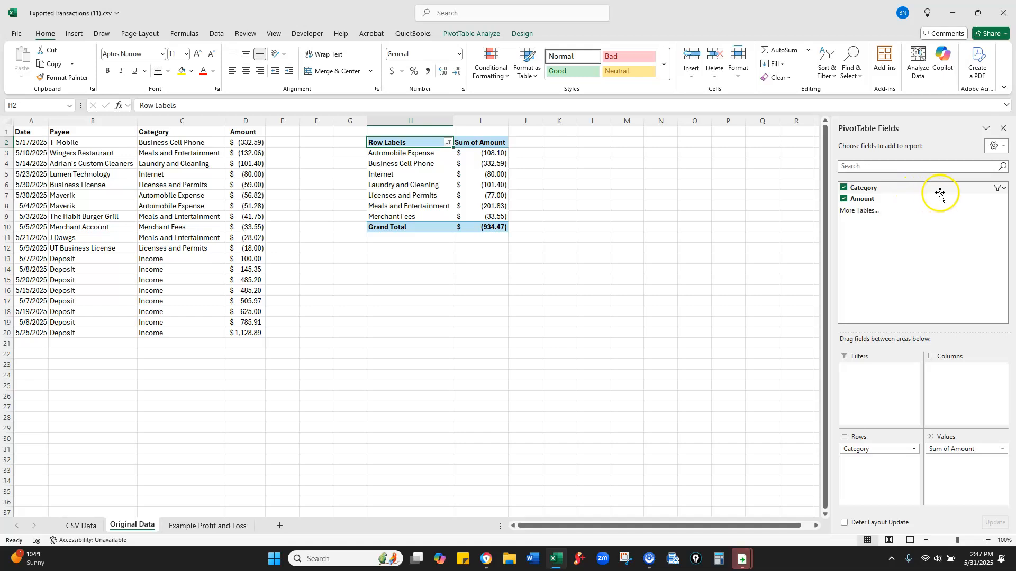
click(1004, 192)
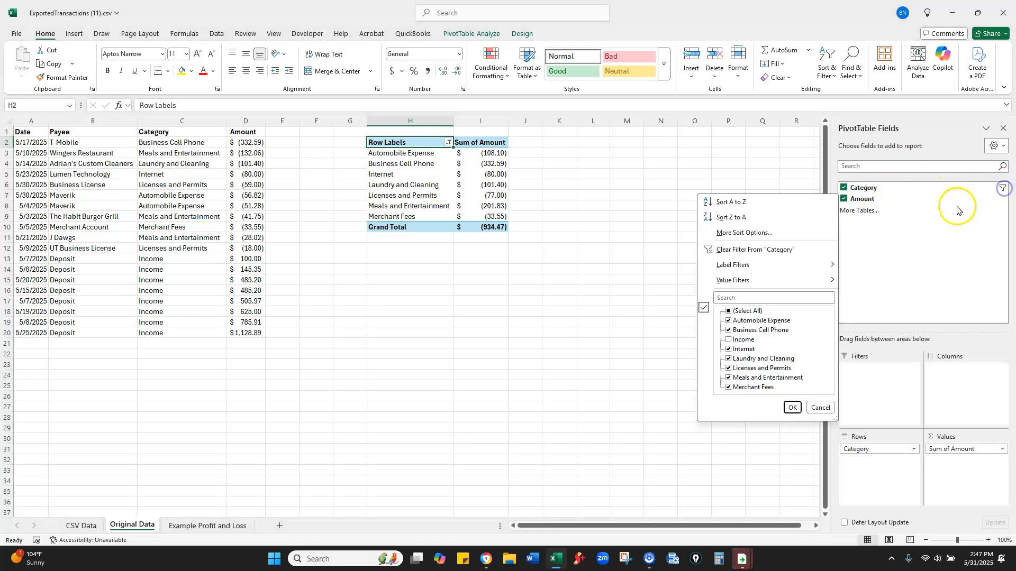
click(729, 339)
click(730, 311)
click(730, 311)
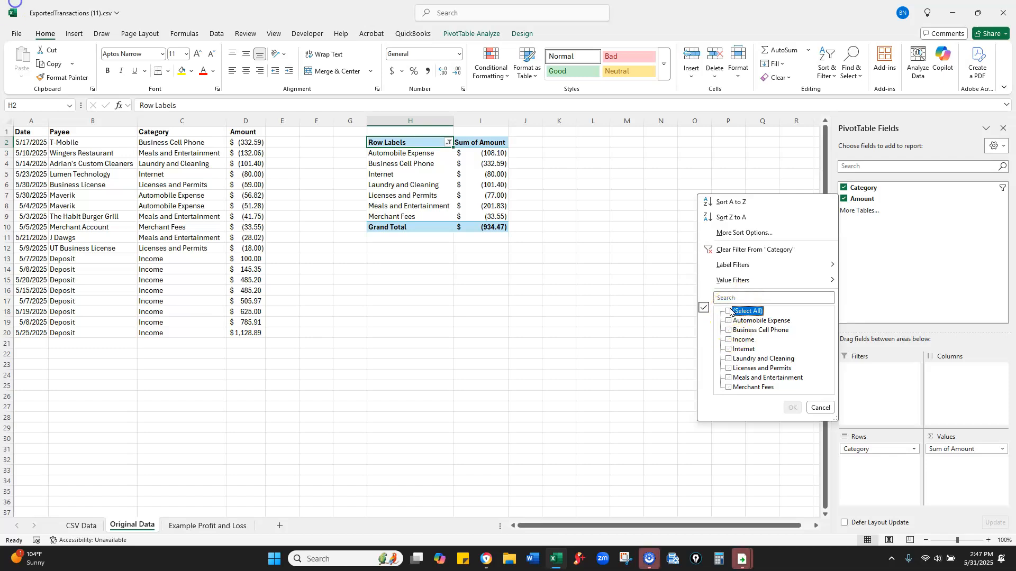
click(729, 340)
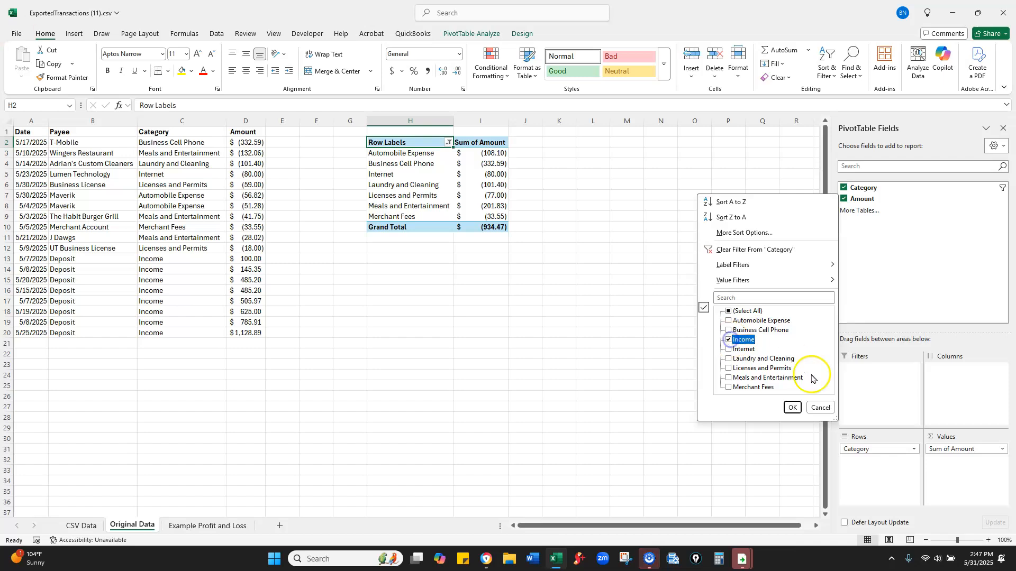
click(792, 407)
click(644, 311)
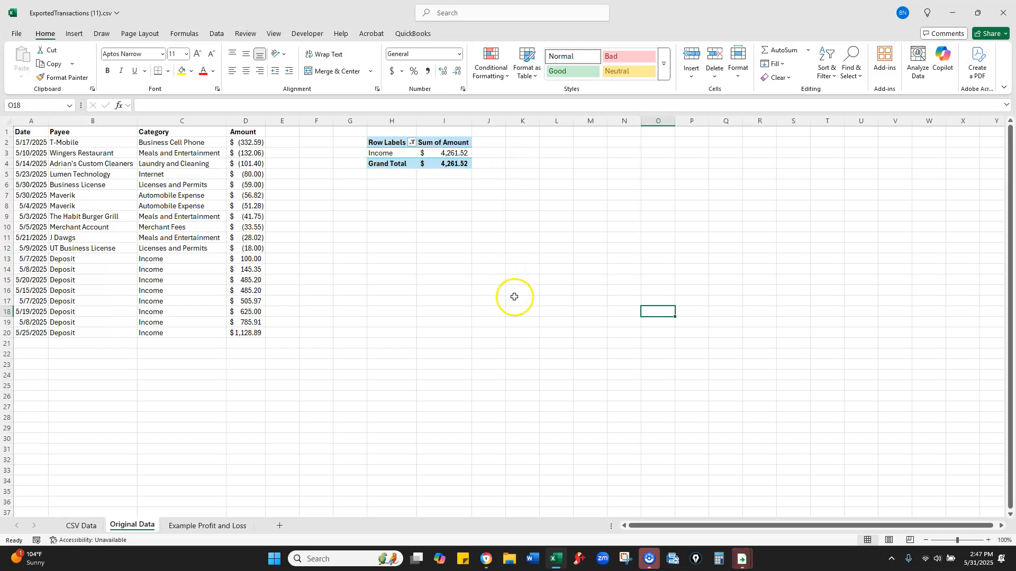
Reset the PivotTable's Category filter to include all categories
click(394, 144)
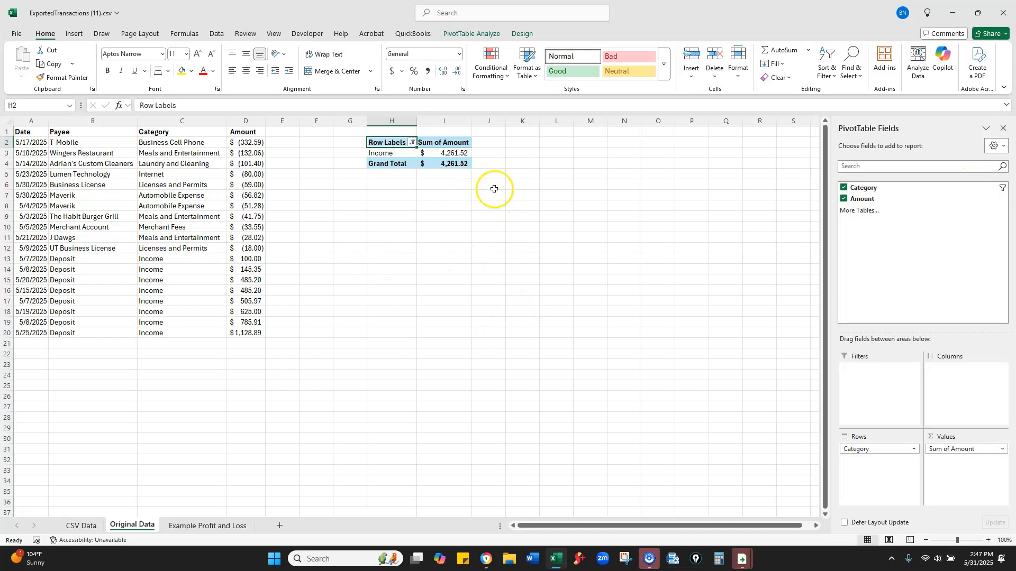
click(1004, 189)
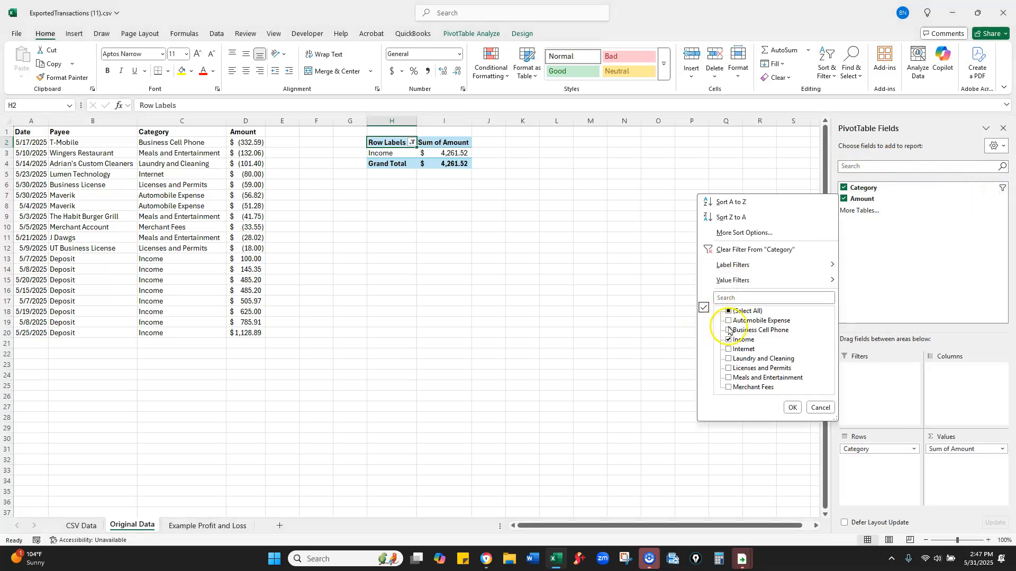
click(726, 312)
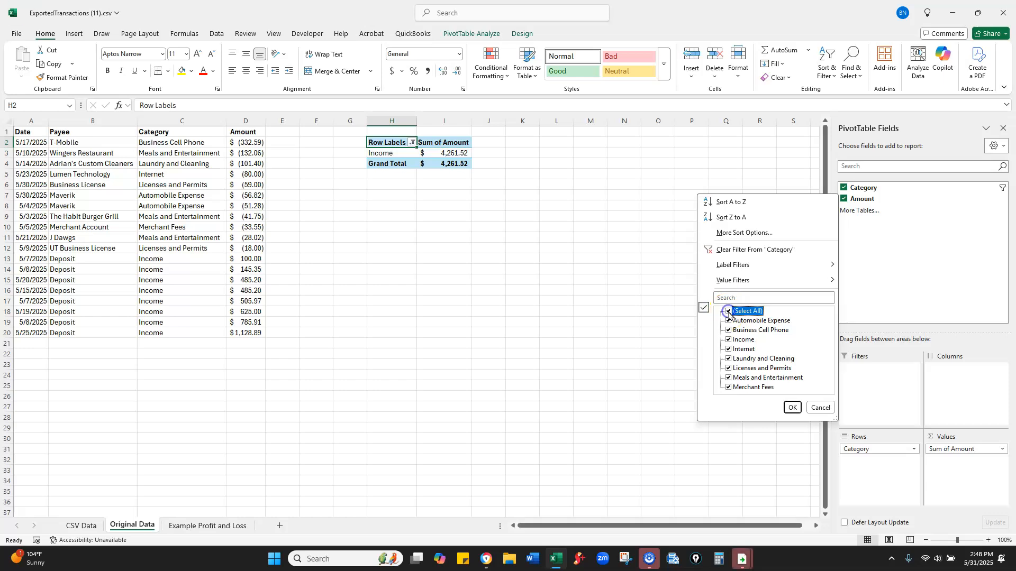
click(792, 407)
click(650, 291)
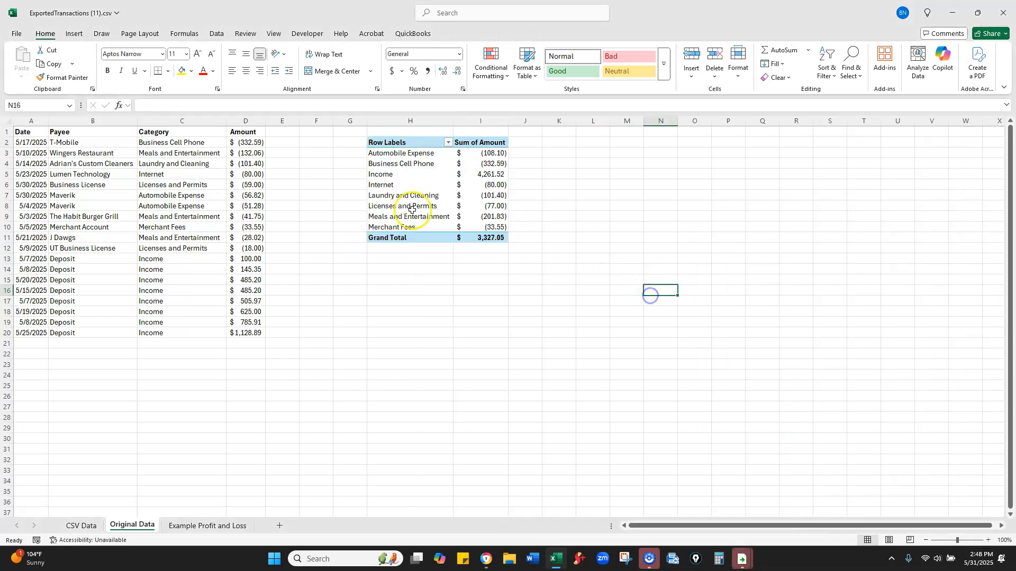
Examine the PivotTable's Income row and its expense rows, including Automobile Expense, Licenses and Permits, and Meals and Entertainment
click(379, 174)
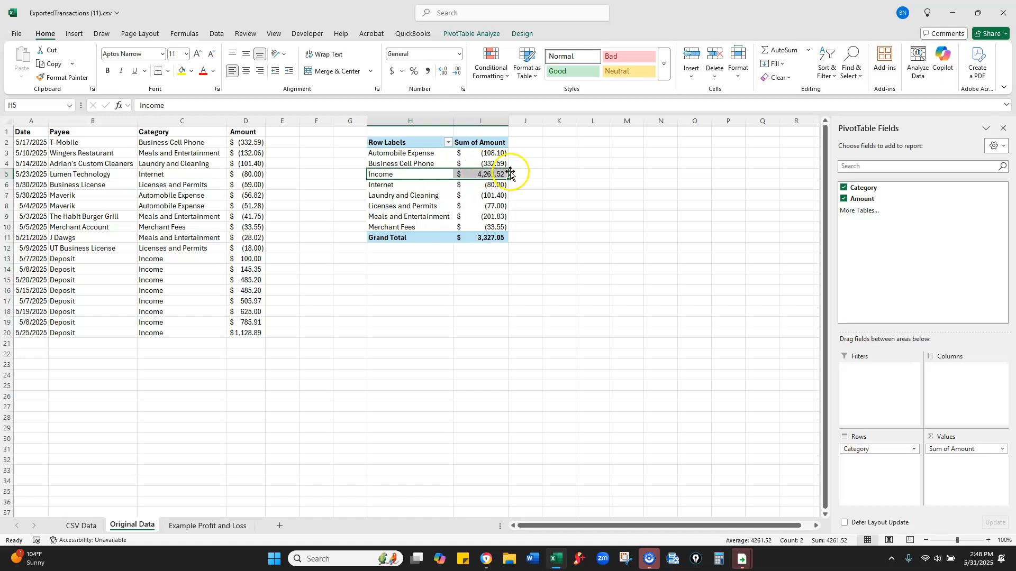
click(527, 175)
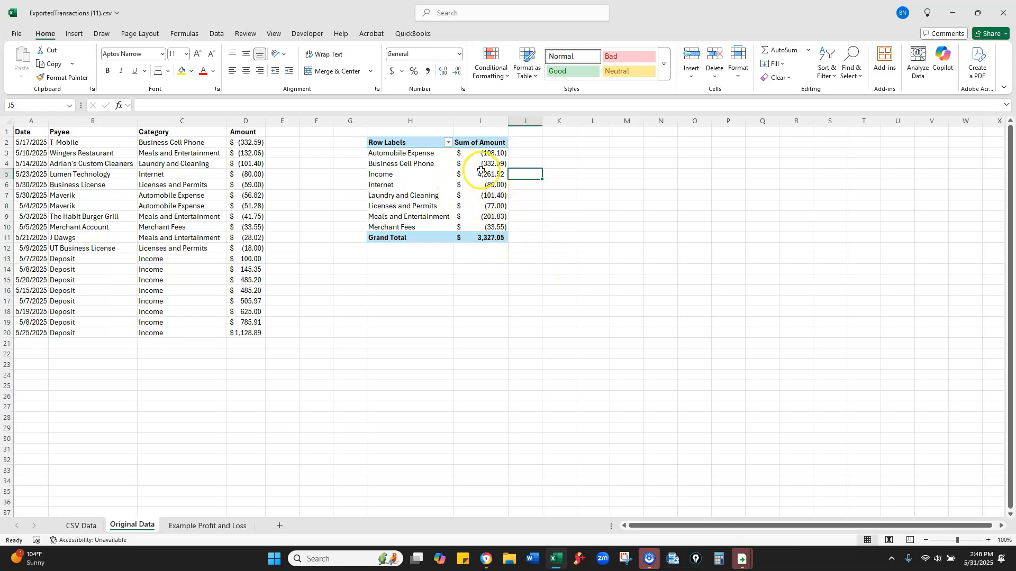
mouse_move(478, 172)
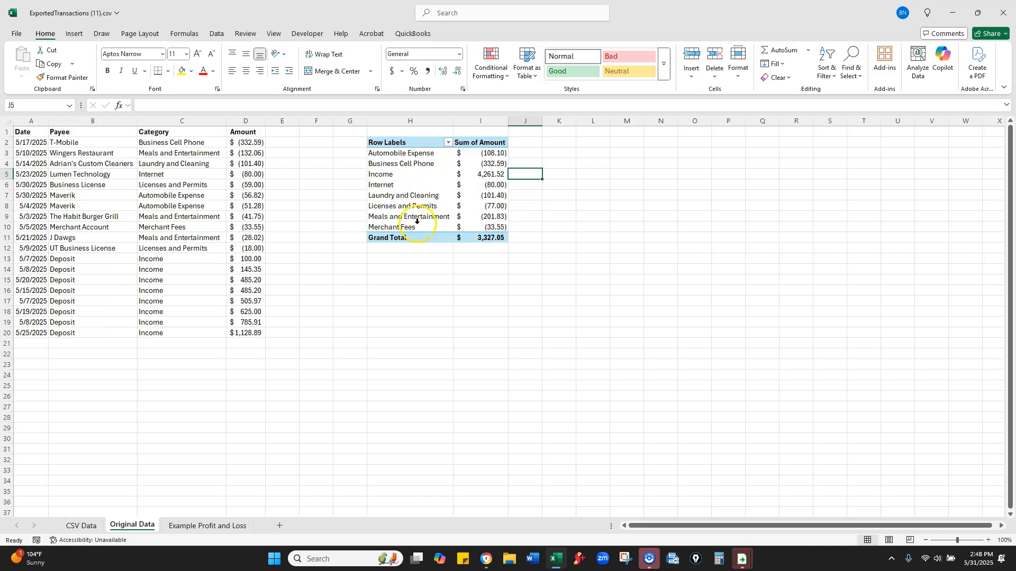
click(480, 154)
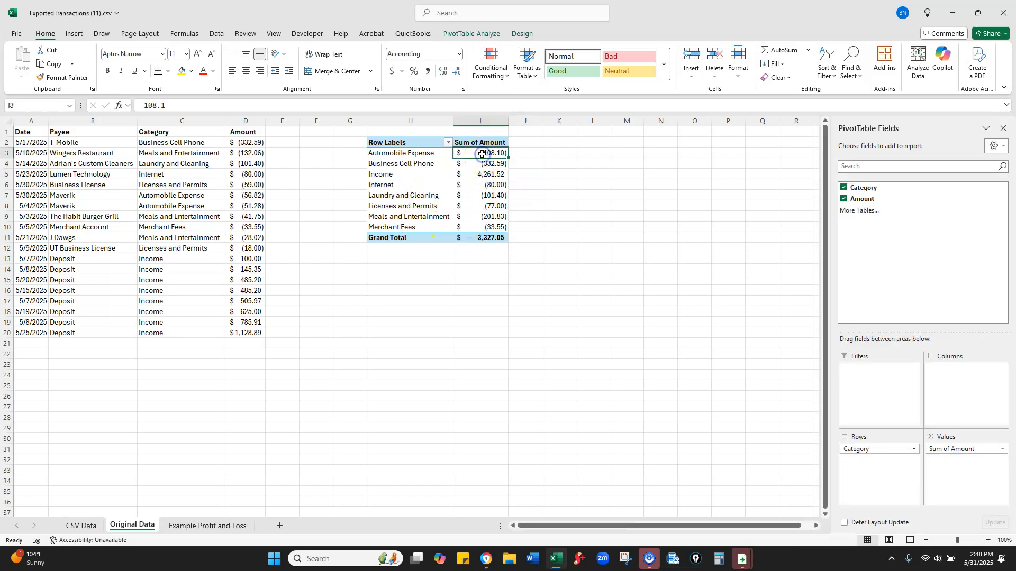
mouse_move(481, 154)
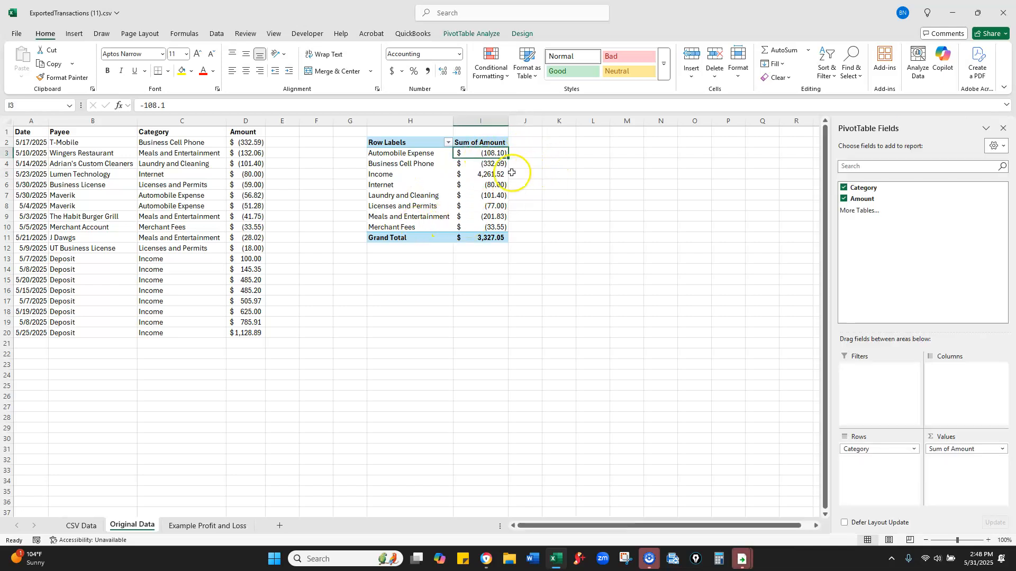
mouse_move(500, 175)
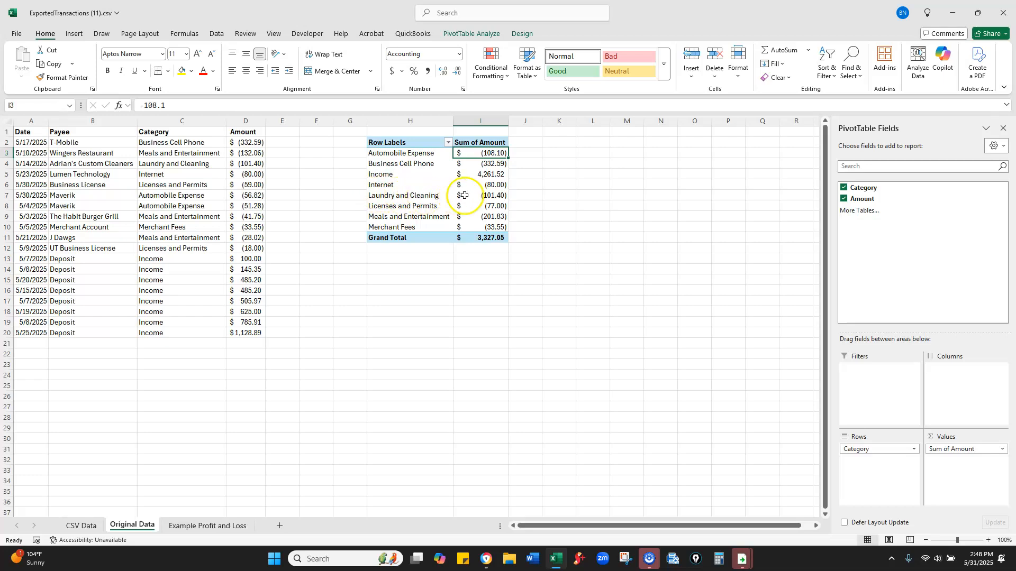
mouse_move(467, 195)
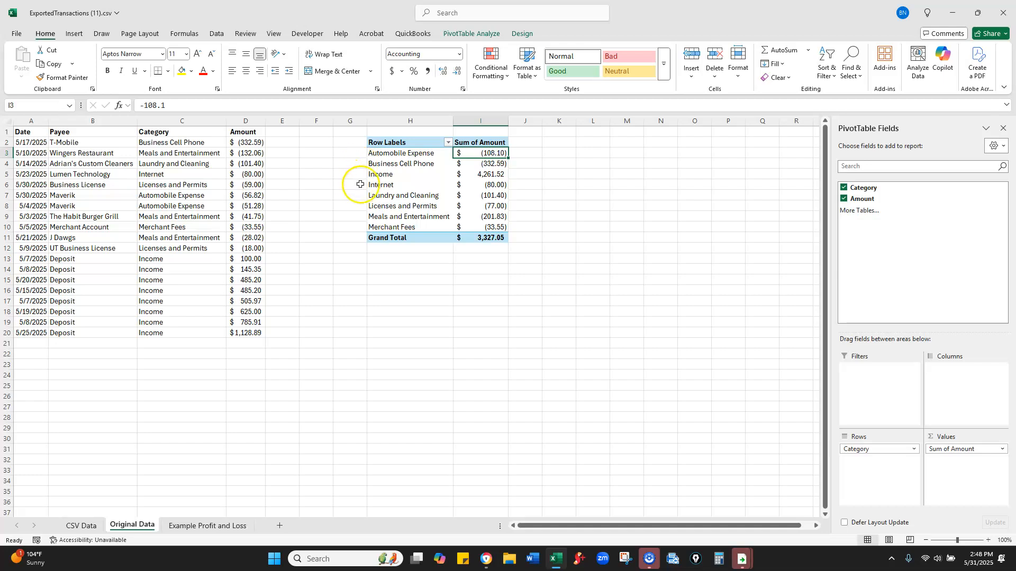
click(396, 206)
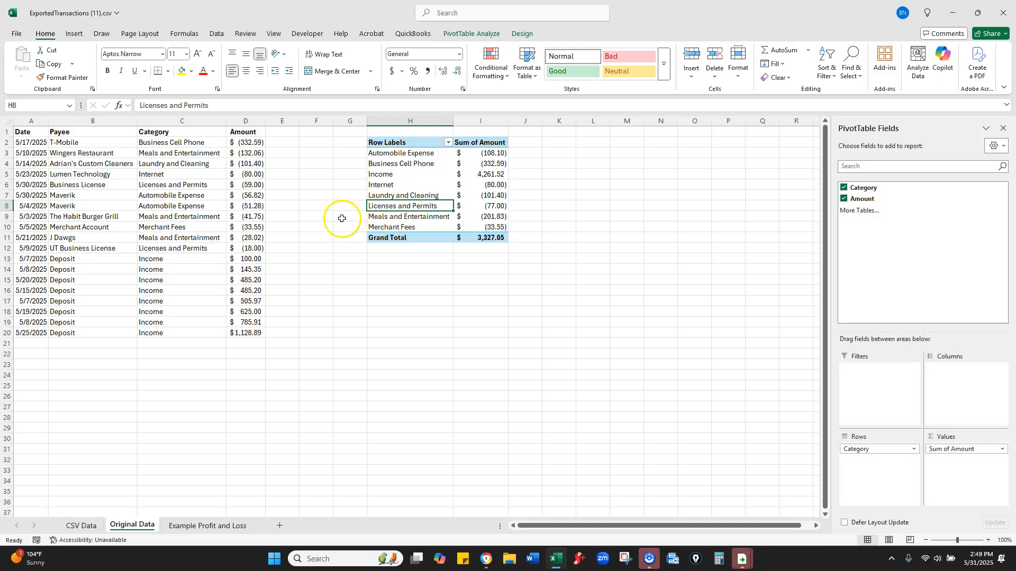
click(380, 217)
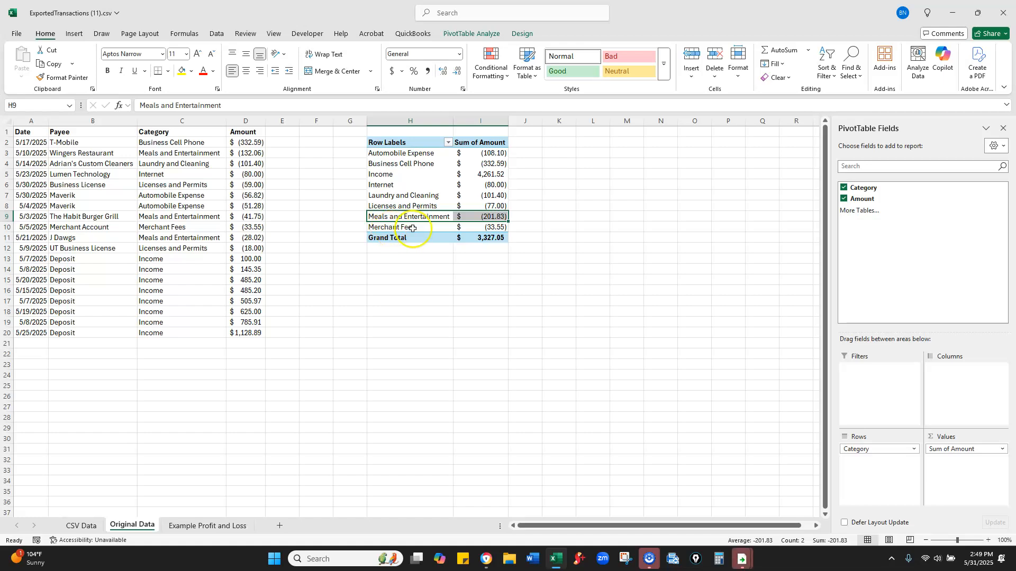
click(388, 384)
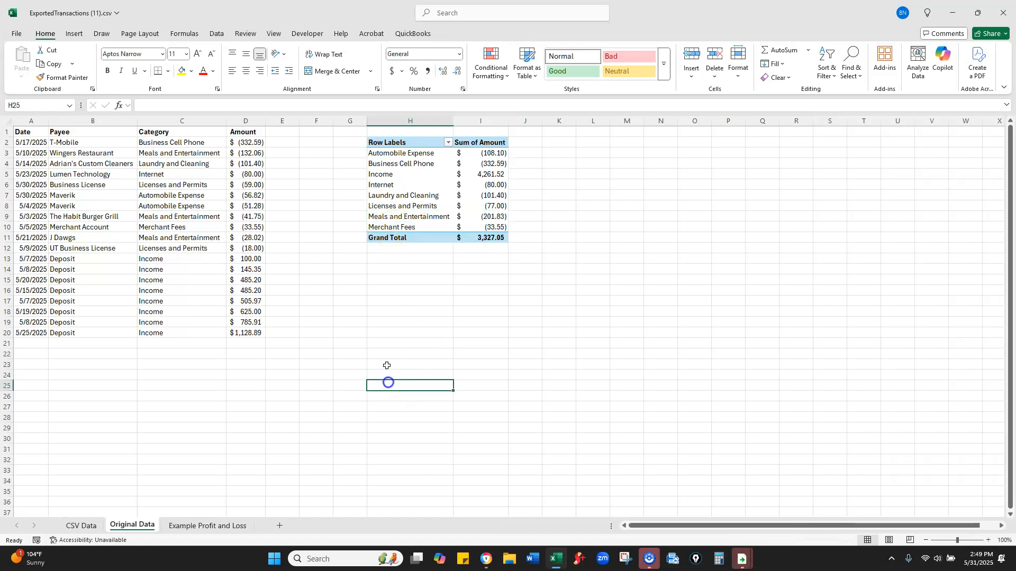